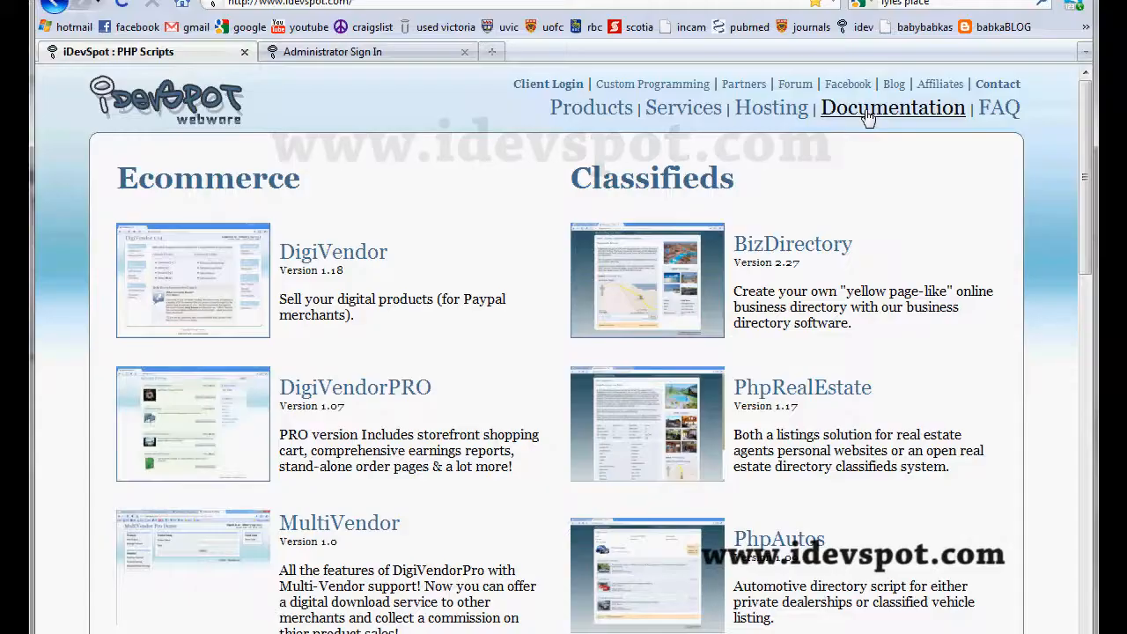
Step: Open the Digivendor Pro Quick Start guide from the Getting Started section of the iDevSpot documentation
left_click(869, 118)
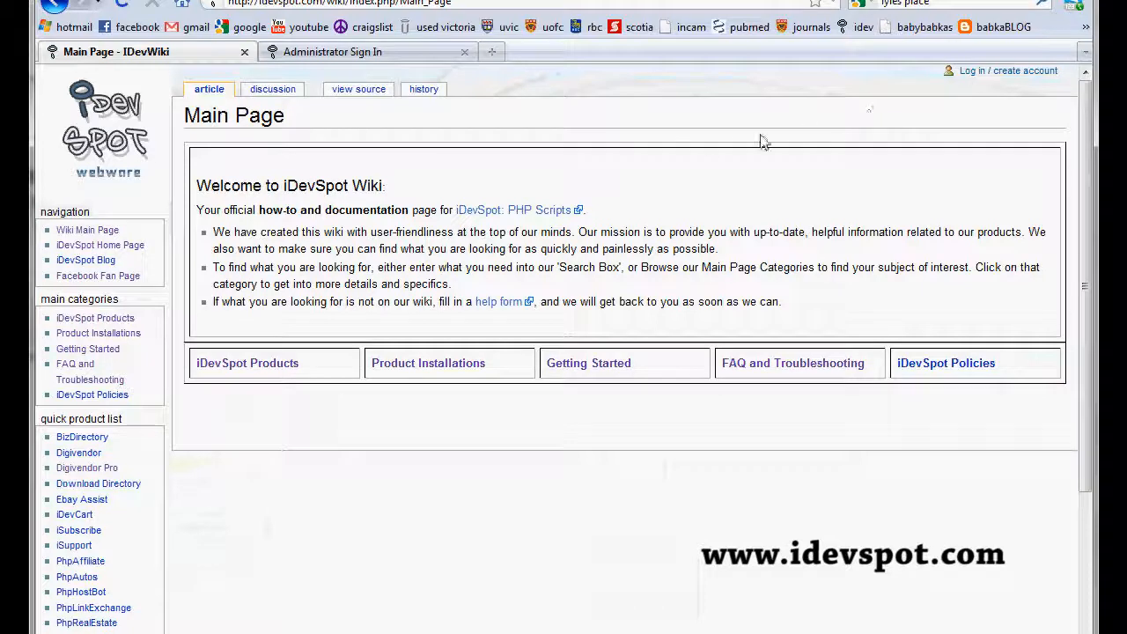
left_click(584, 366)
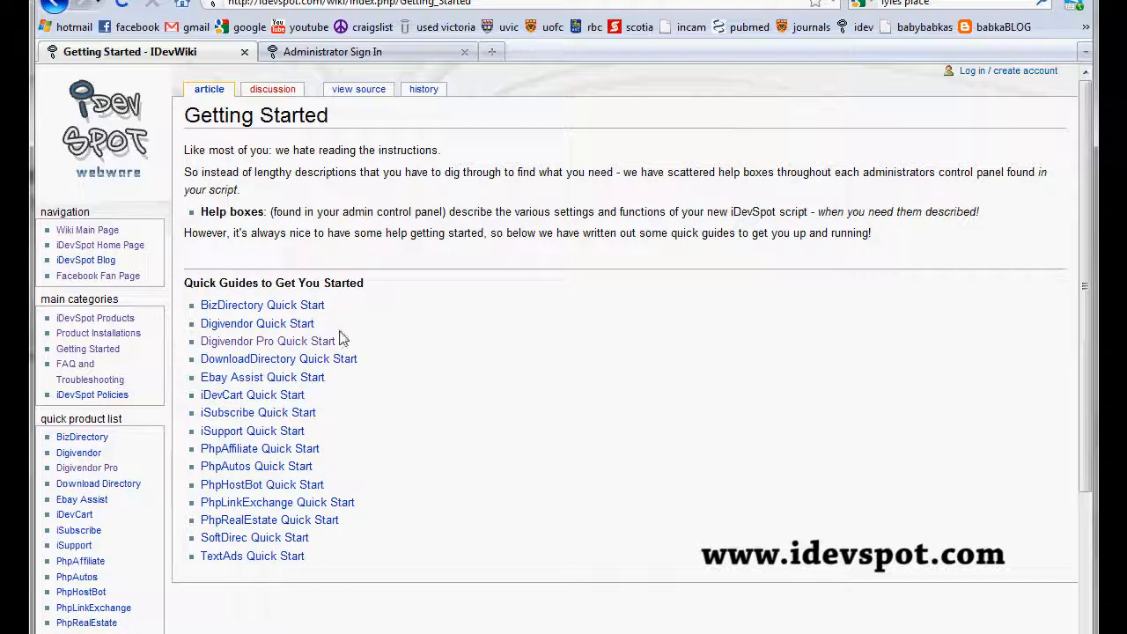
left_click(236, 350)
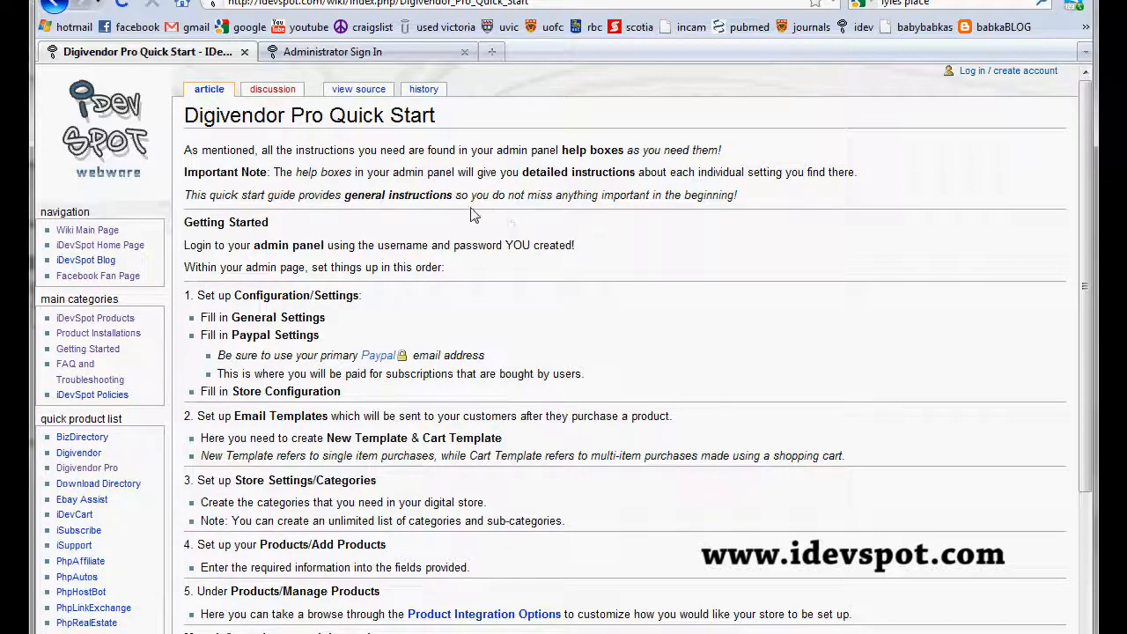
Step: Sign in to the DigiVendor Pro admin panel with the prefilled administrator credentials
left_click(325, 52)
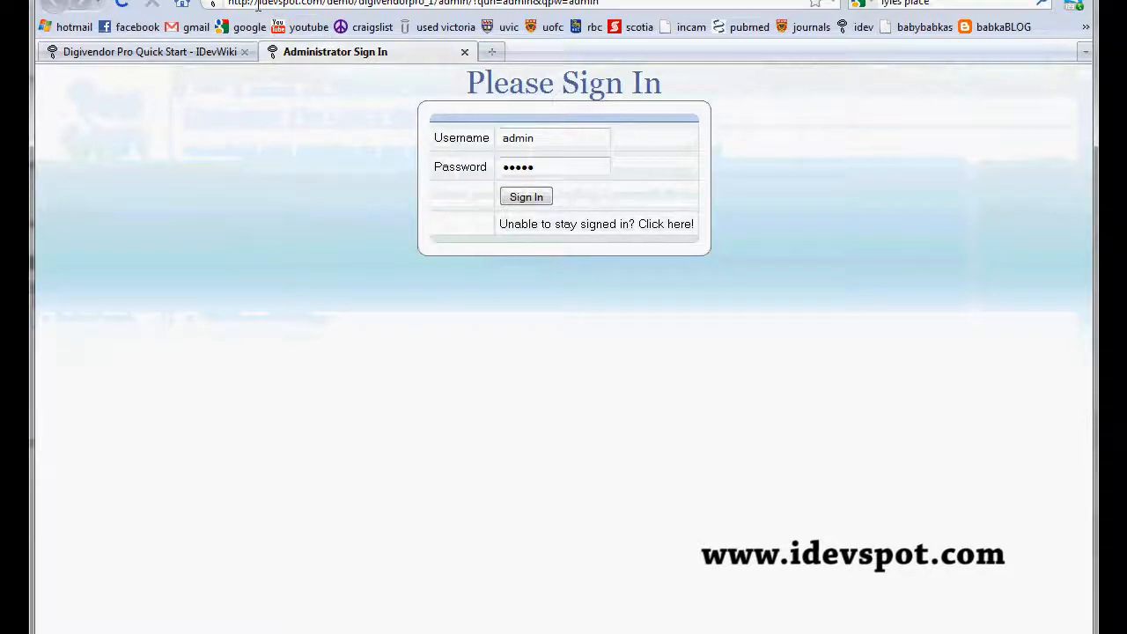
left_click_drag(256, 5, 326, 5)
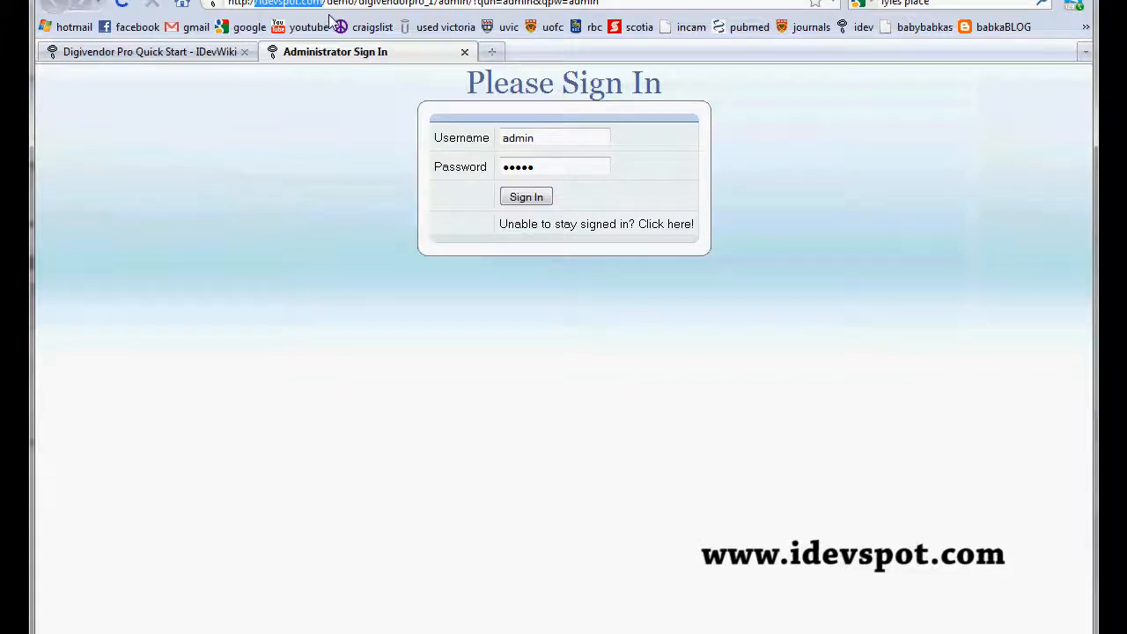
left_click(314, 165)
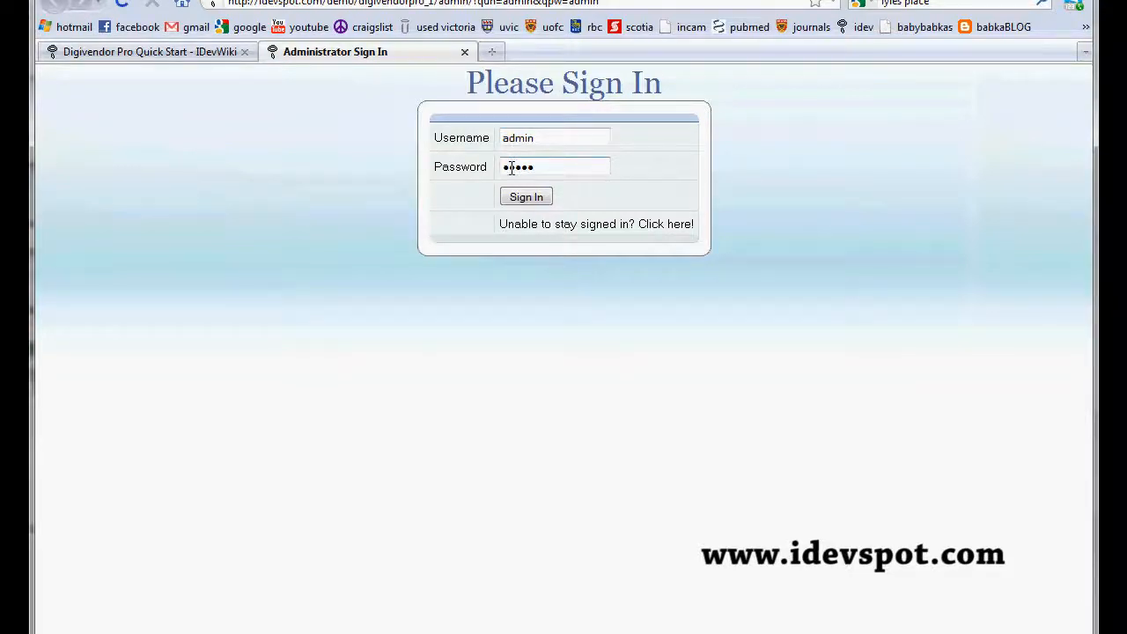
left_click(524, 199)
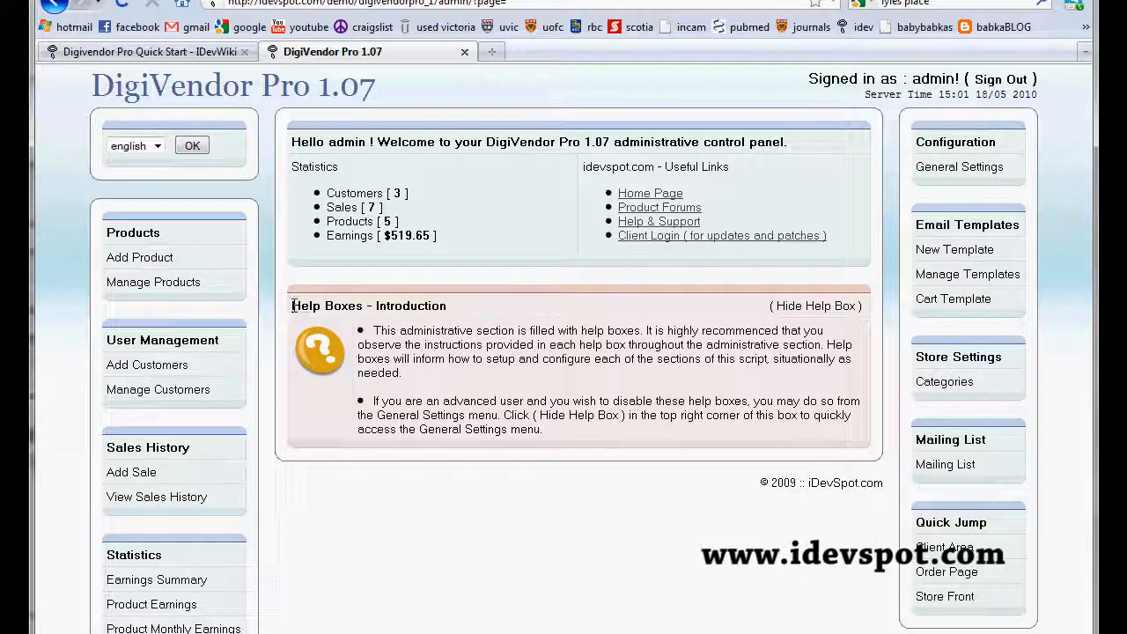
Step: Review the Help Boxes introduction in the admin panel and the Configuration/Settings instruction in the quick start guide
left_click_drag(293, 306, 577, 445)
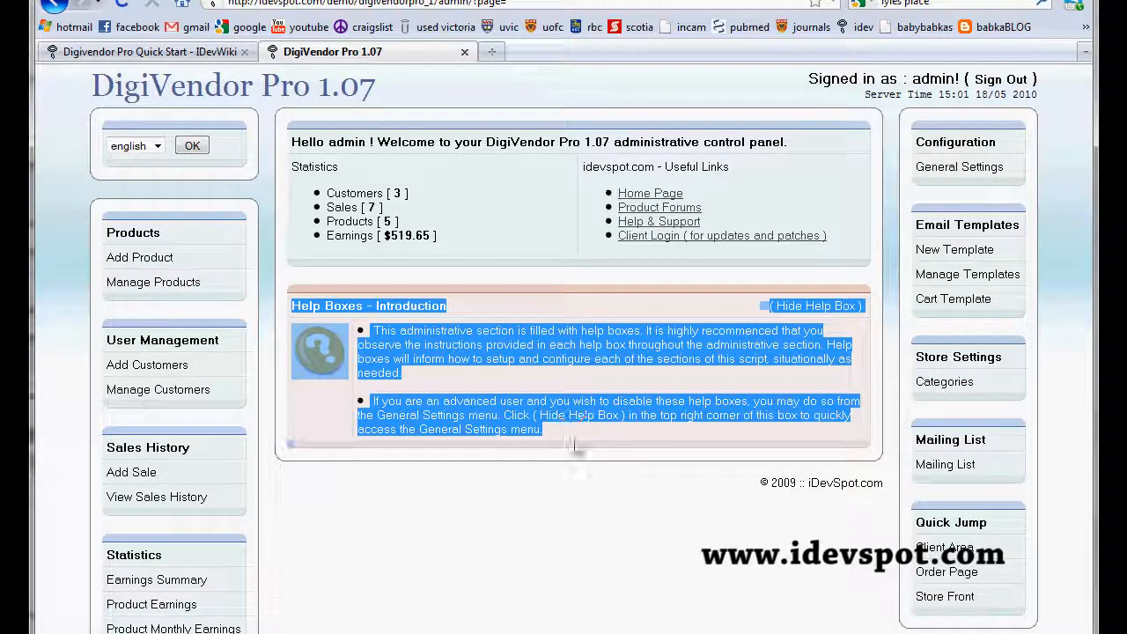
left_click(503, 436)
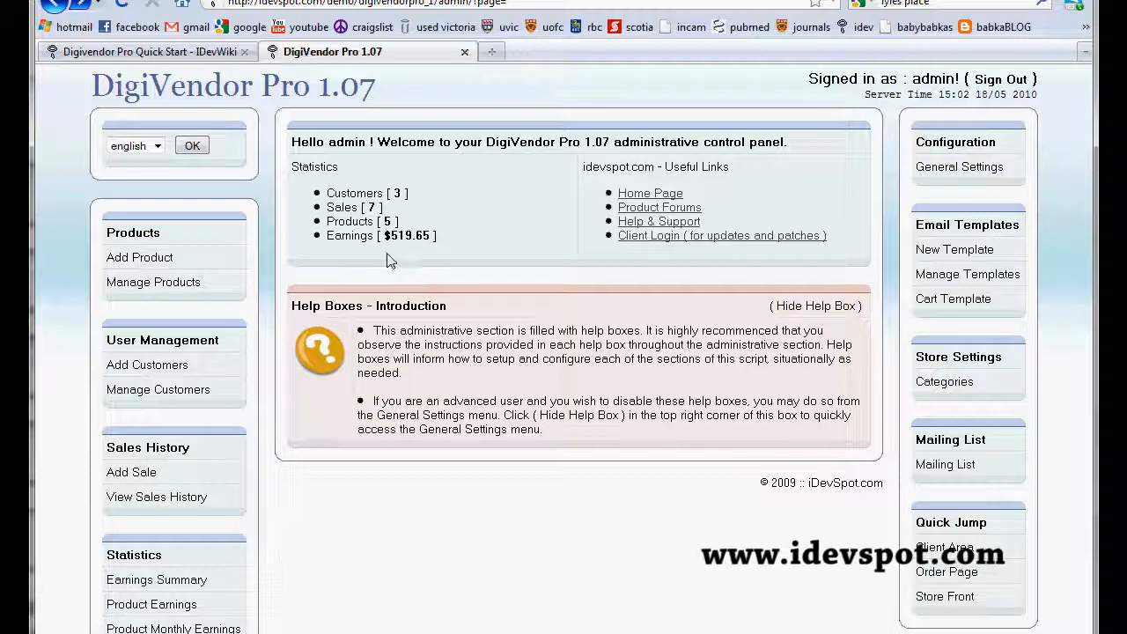
left_click(173, 55)
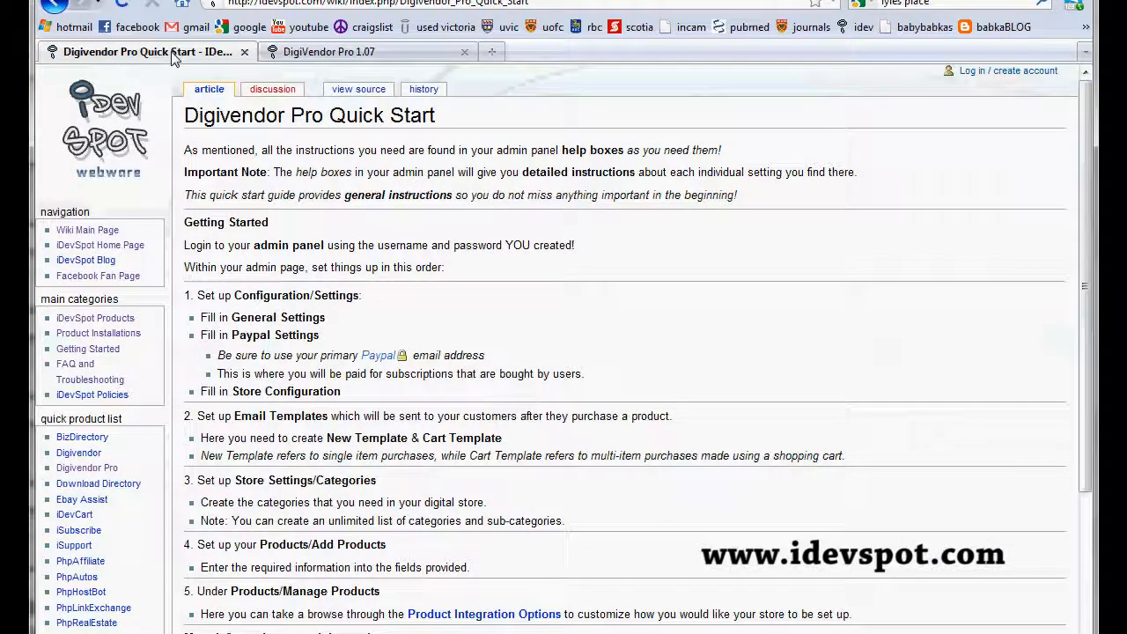
left_click(198, 294)
left_click_drag(198, 293, 365, 303)
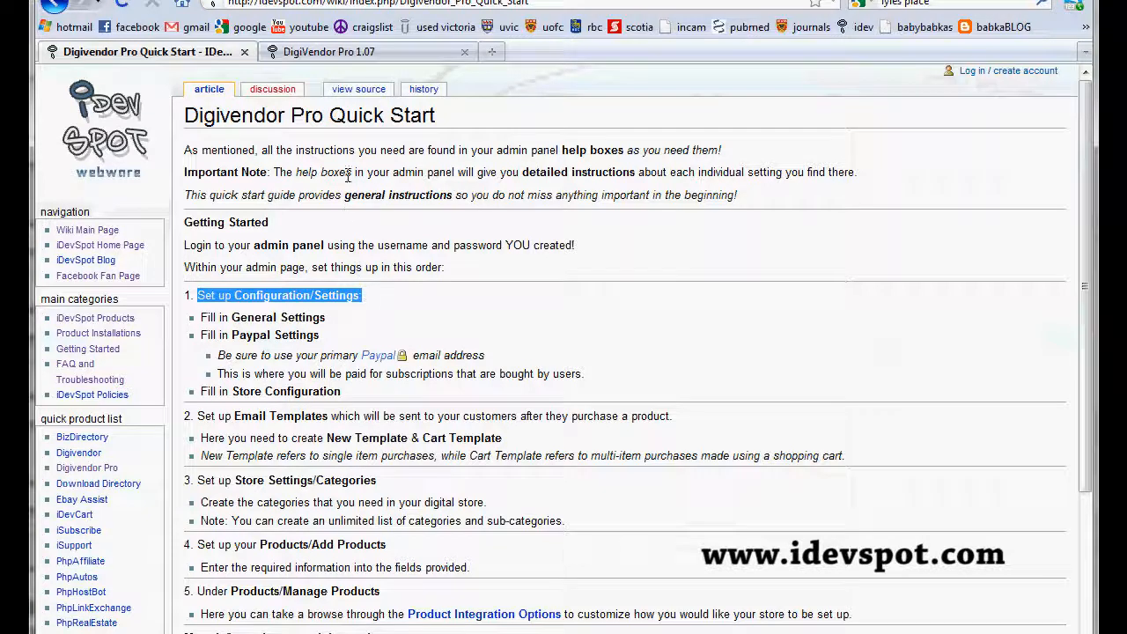
Step: Open the admin panel's General Settings and review the administrator email, maximum customer downloads and signature line fields
left_click(368, 53)
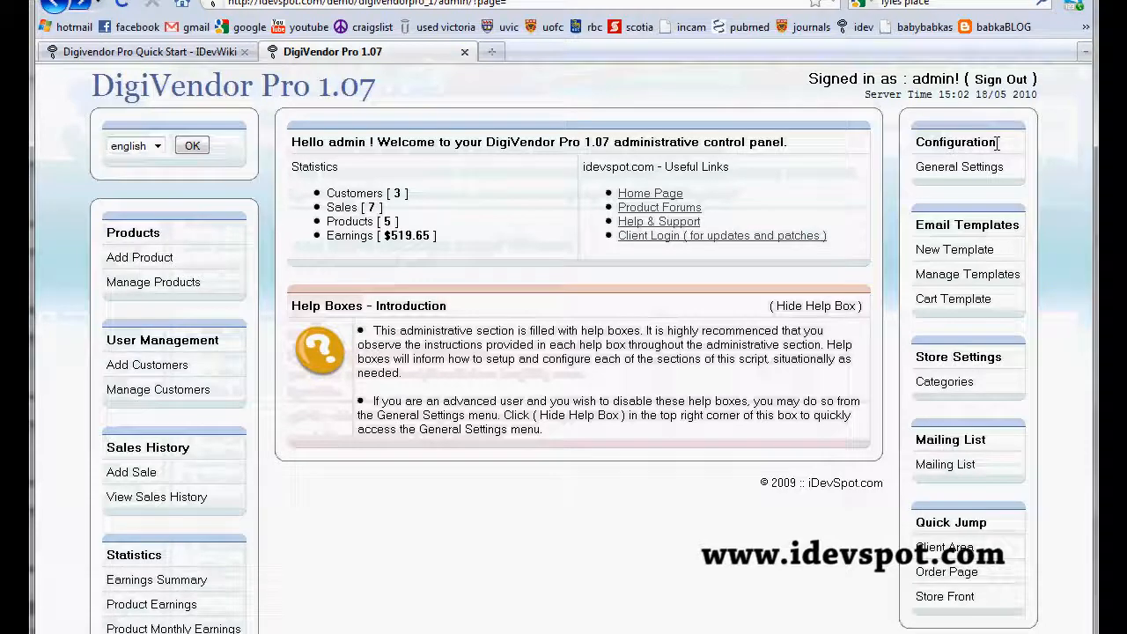
left_click(958, 169)
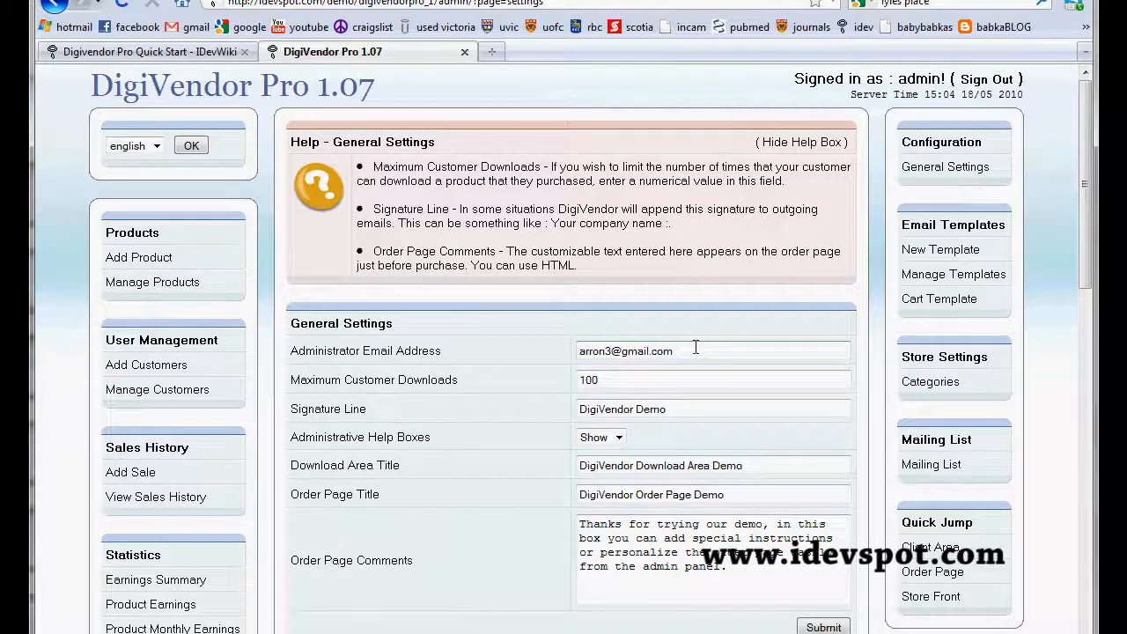
left_click_drag(683, 353, 567, 352)
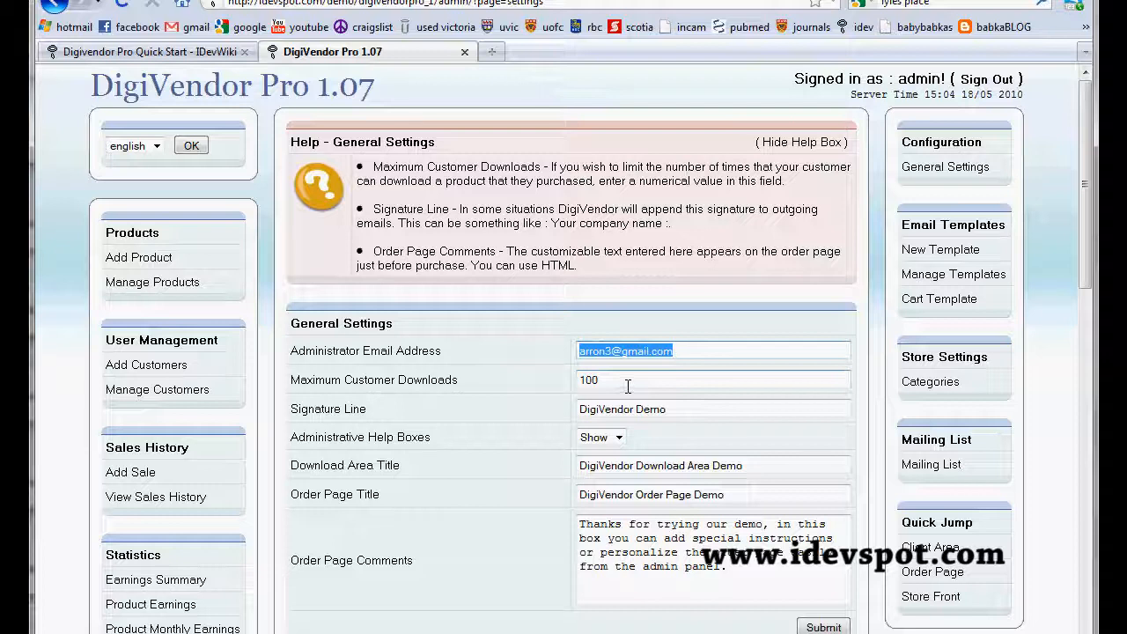
left_click_drag(628, 386, 579, 392)
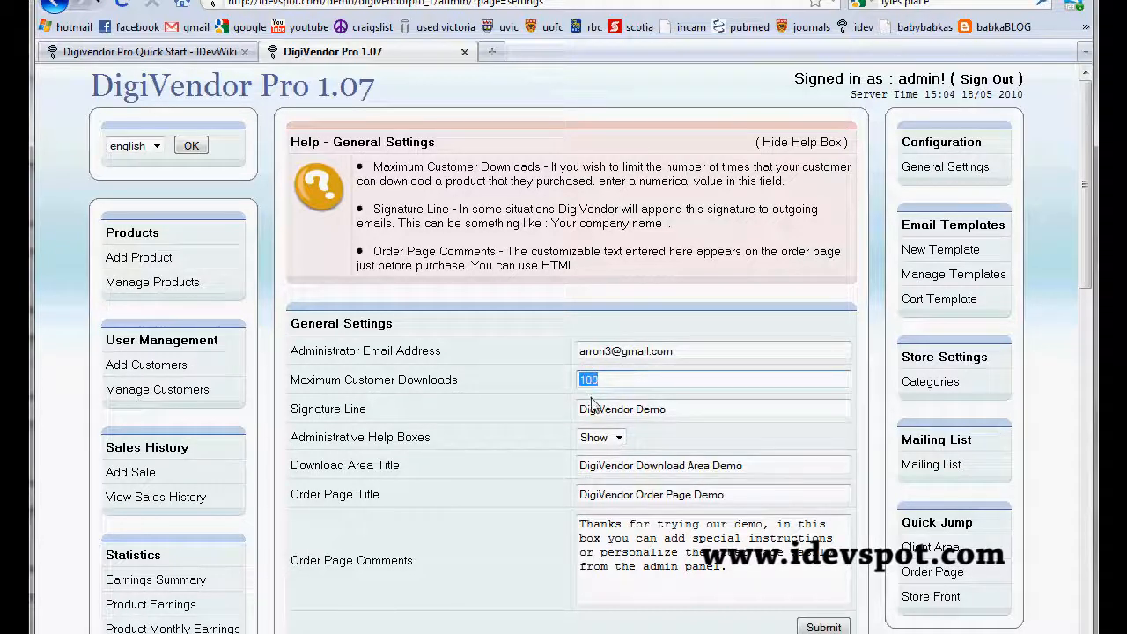
left_click(665, 411)
left_click_drag(664, 411, 580, 405)
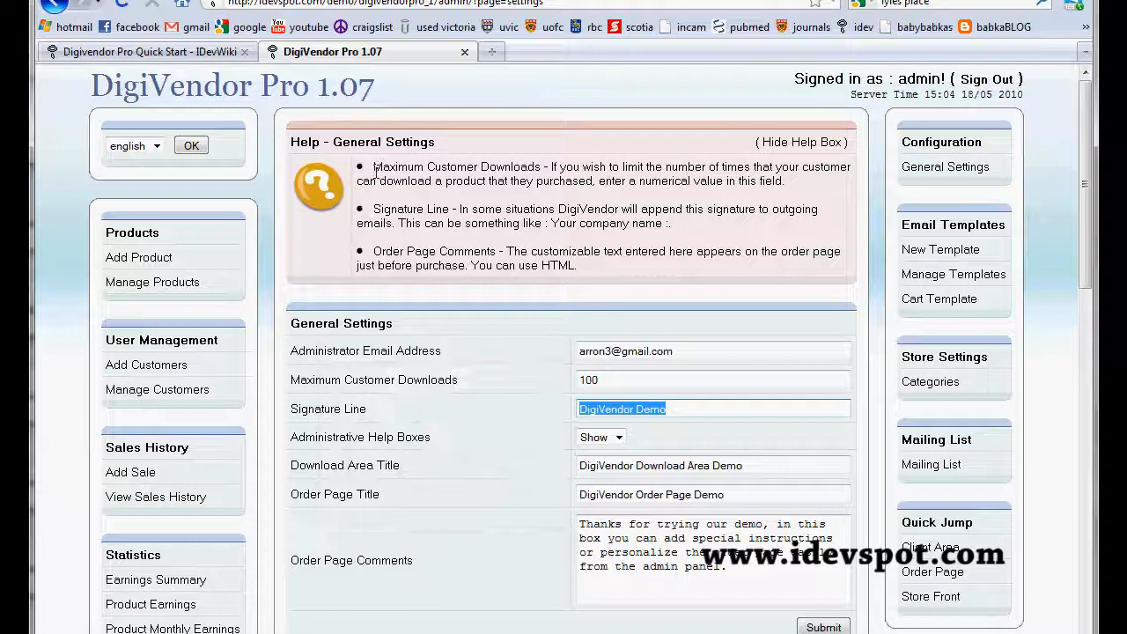
Step: Review the General Settings help entries for Maximum Customer Downloads, Signature Line and Order Page Comments
left_click_drag(374, 167, 541, 168)
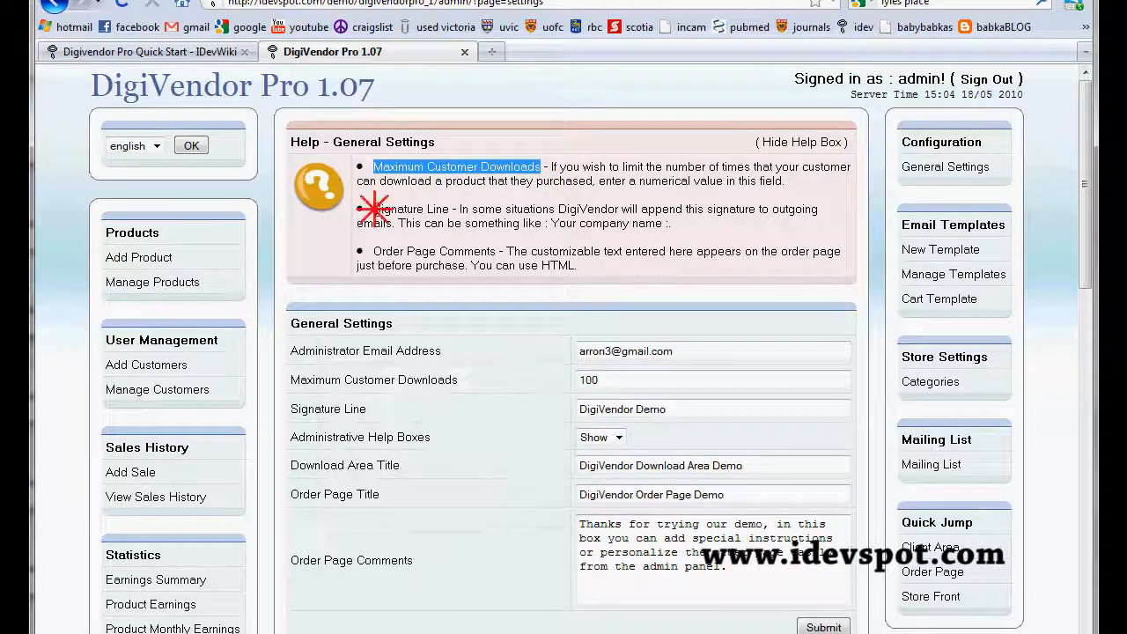
left_click_drag(374, 209, 449, 211)
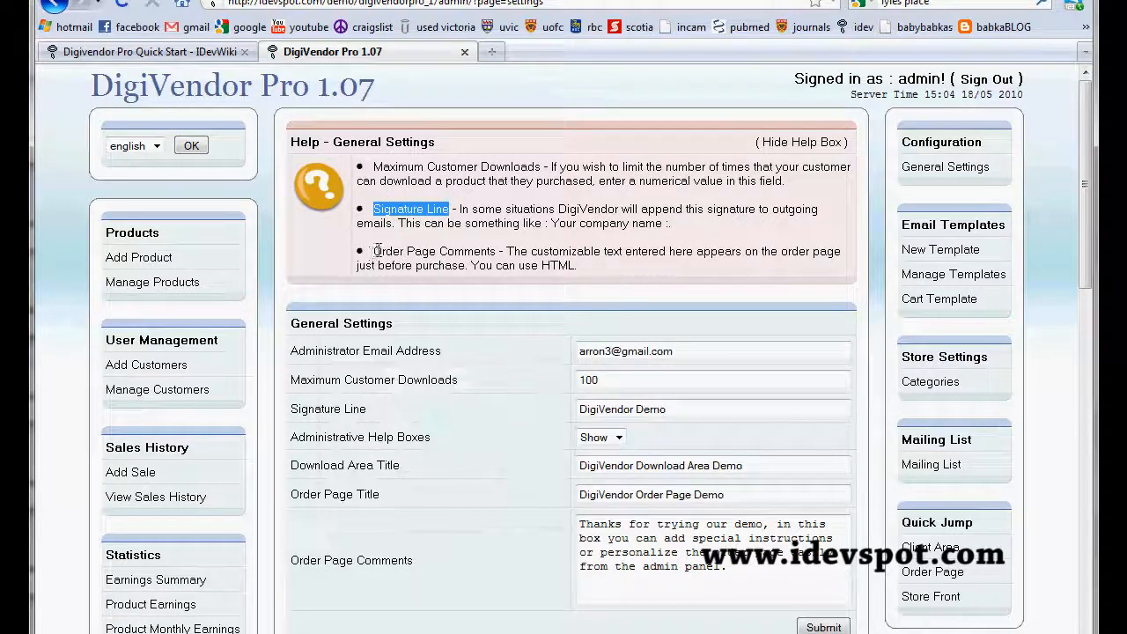
left_click_drag(377, 252, 499, 253)
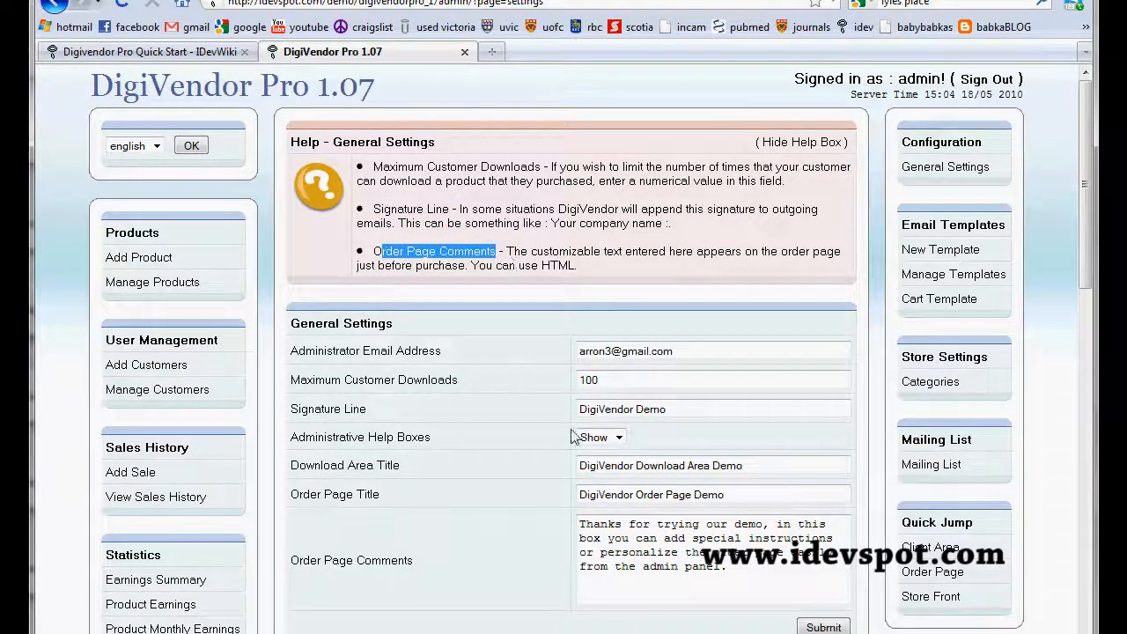
Step: Submit the General Settings form with its existing values
left_click_drag(292, 323, 458, 343)
scroll(679, 439, "down", 2)
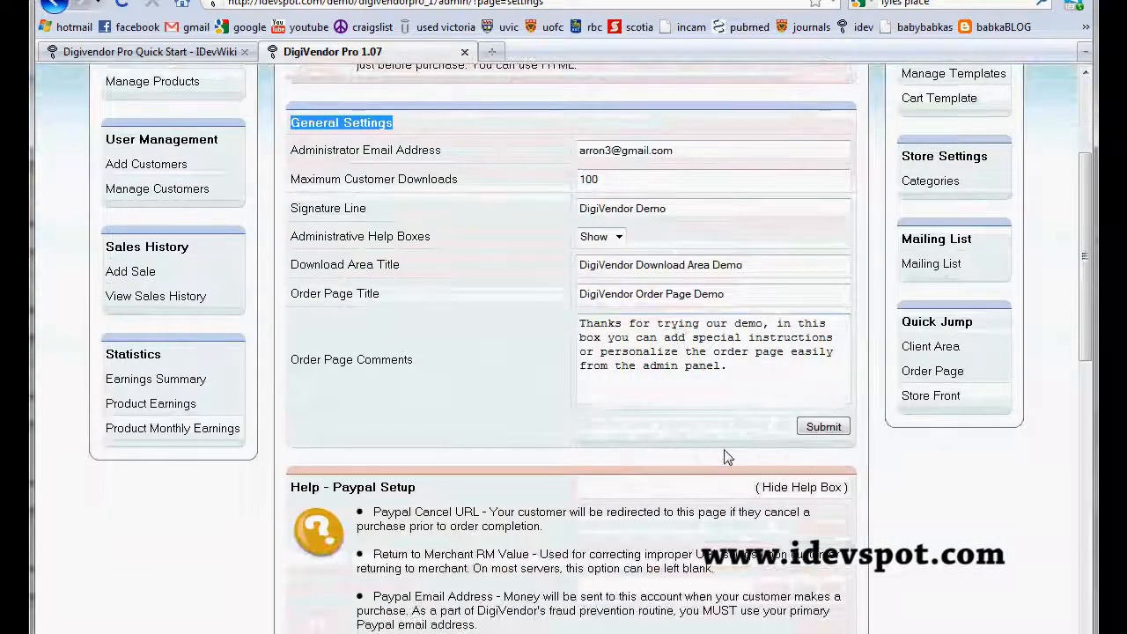
left_click(819, 430)
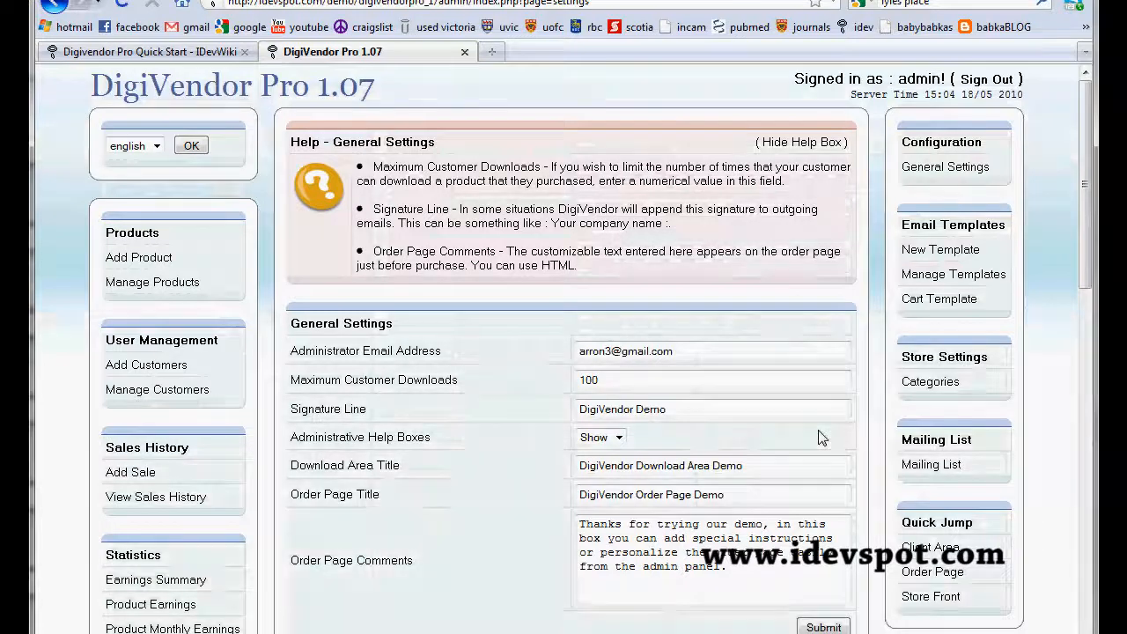
Step: Return to the Digivendor Pro Quick Start guide and highlight the instruction to fill in Paypal Settings
scroll(819, 438, "down", 2)
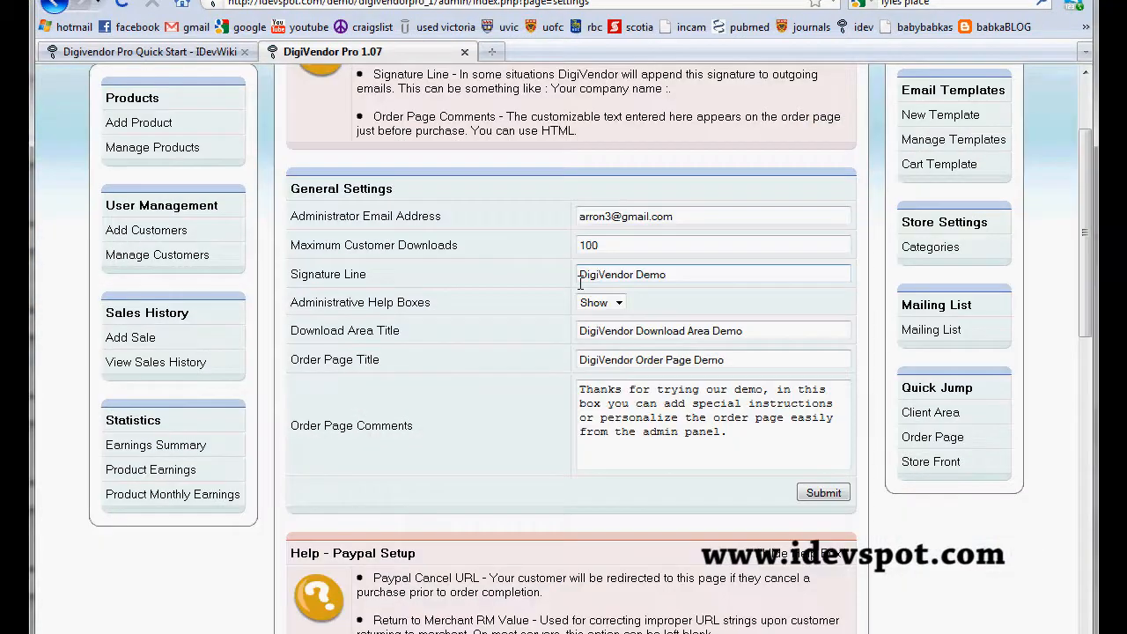
left_click(192, 53)
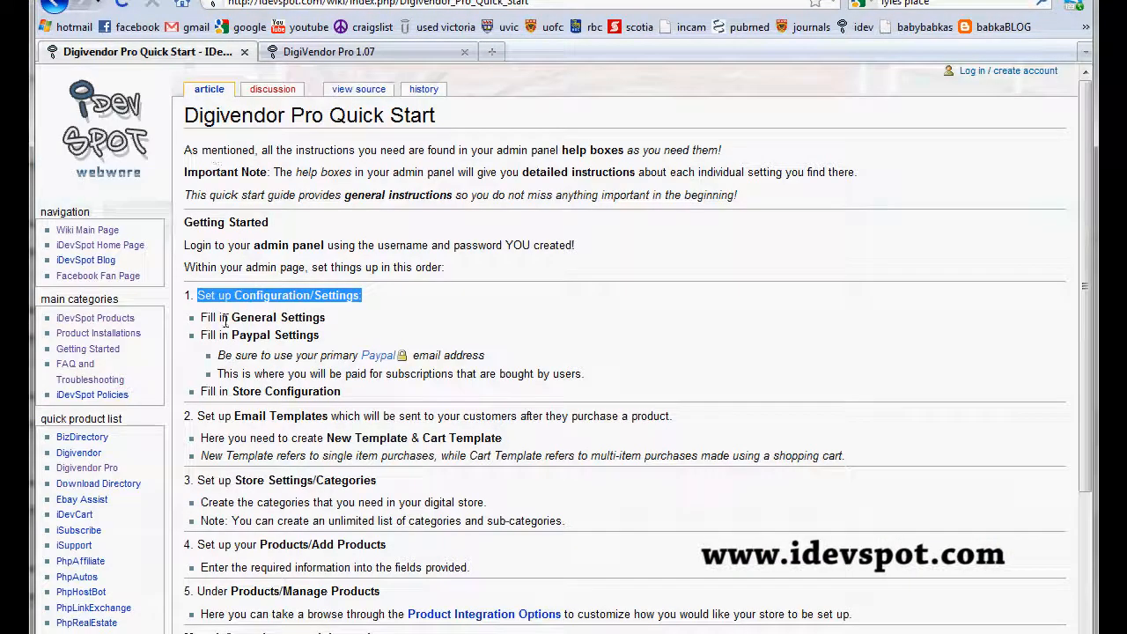
left_click_drag(203, 336, 321, 344)
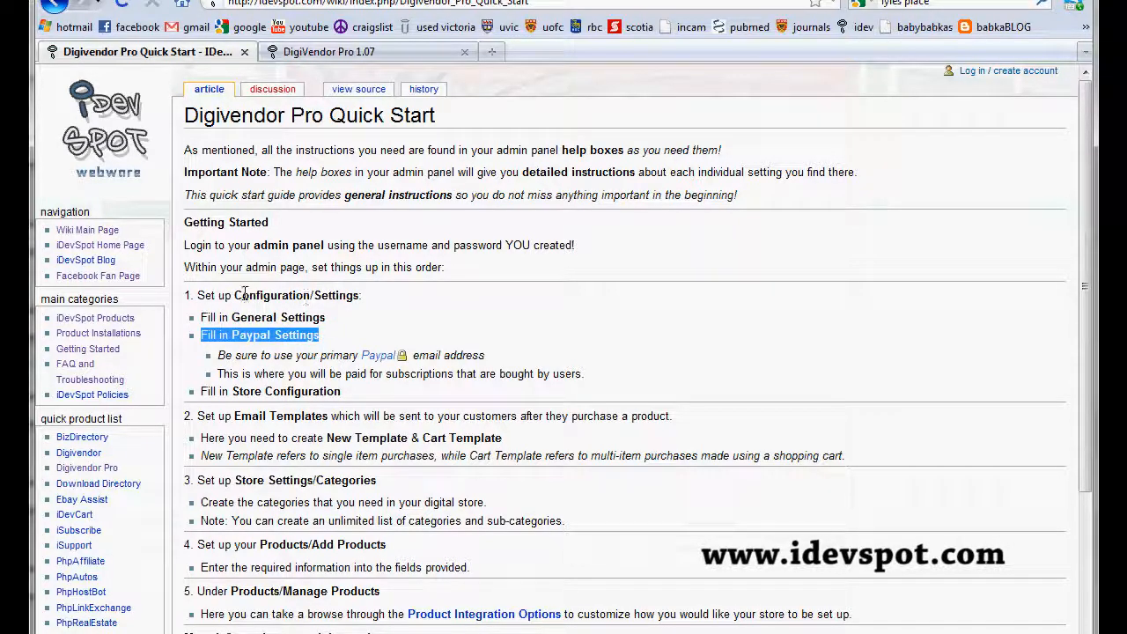
Step: Review the Paypal Setup help box and its form fields in the admin panel's settings page
left_click(388, 53)
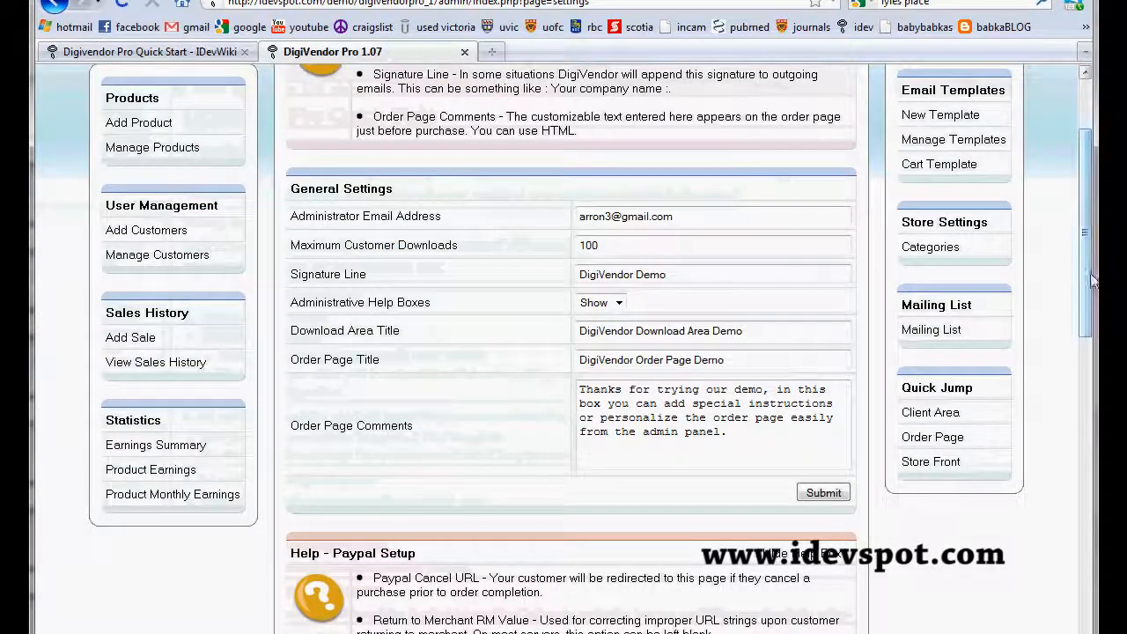
left_click_drag(1089, 273, 1090, 412)
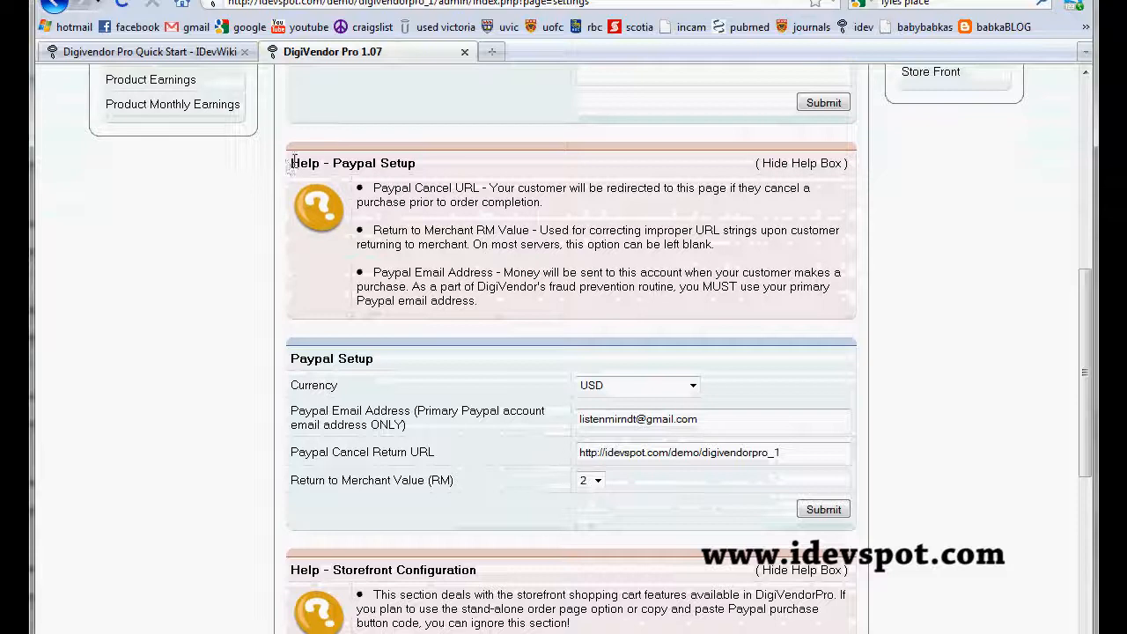
left_click_drag(294, 163, 417, 164)
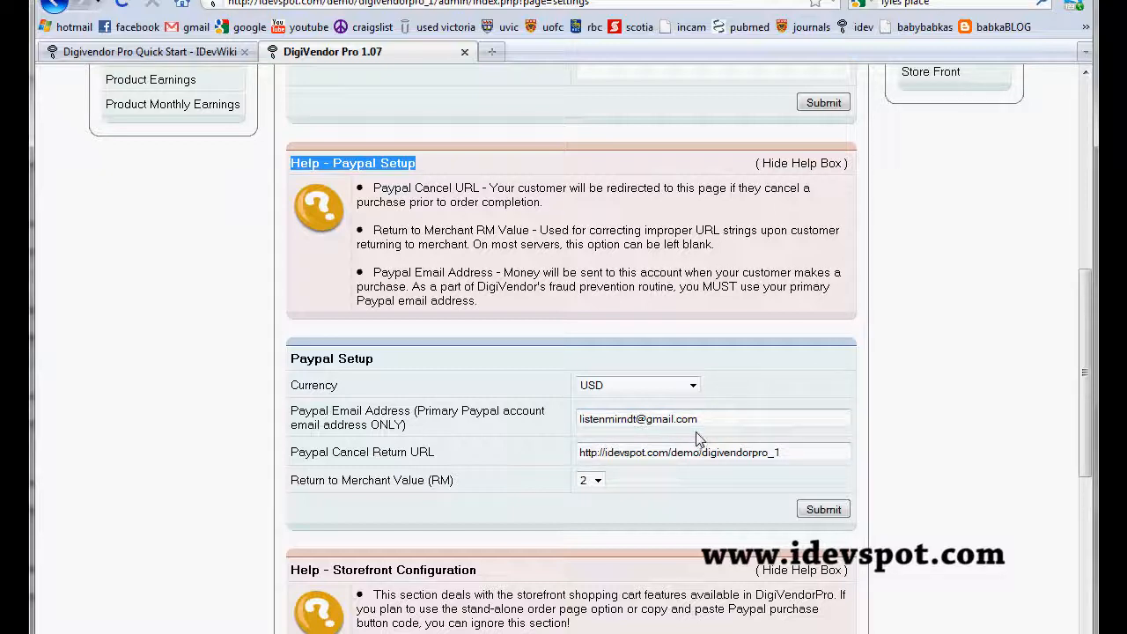
scroll(696, 437, "down", 2)
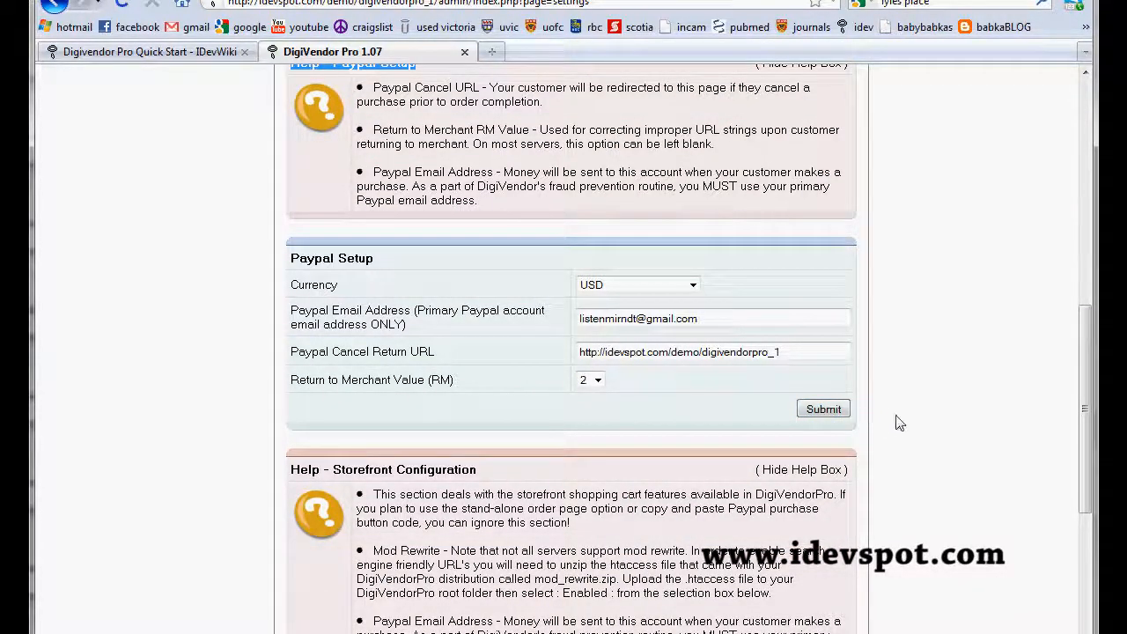
Step: Review the Storefront Configuration help and submit the Store Configuration form with its existing values
scroll(848, 427, "down", 2)
left_click_drag(301, 366, 491, 377)
scroll(491, 377, "down", 2)
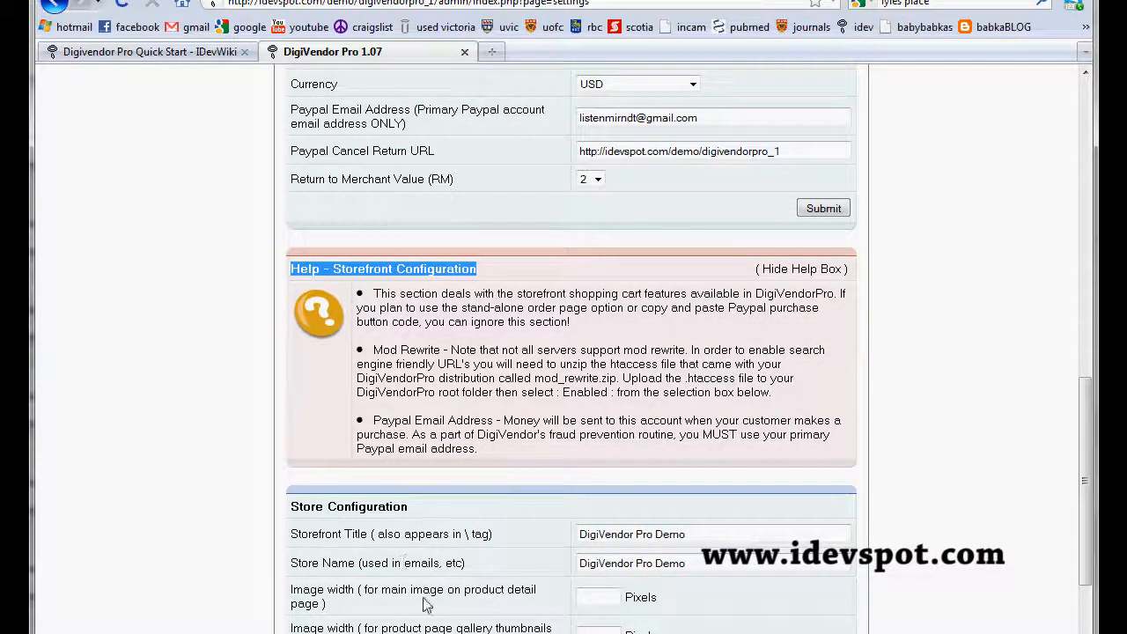
scroll(696, 555, "down", 4)
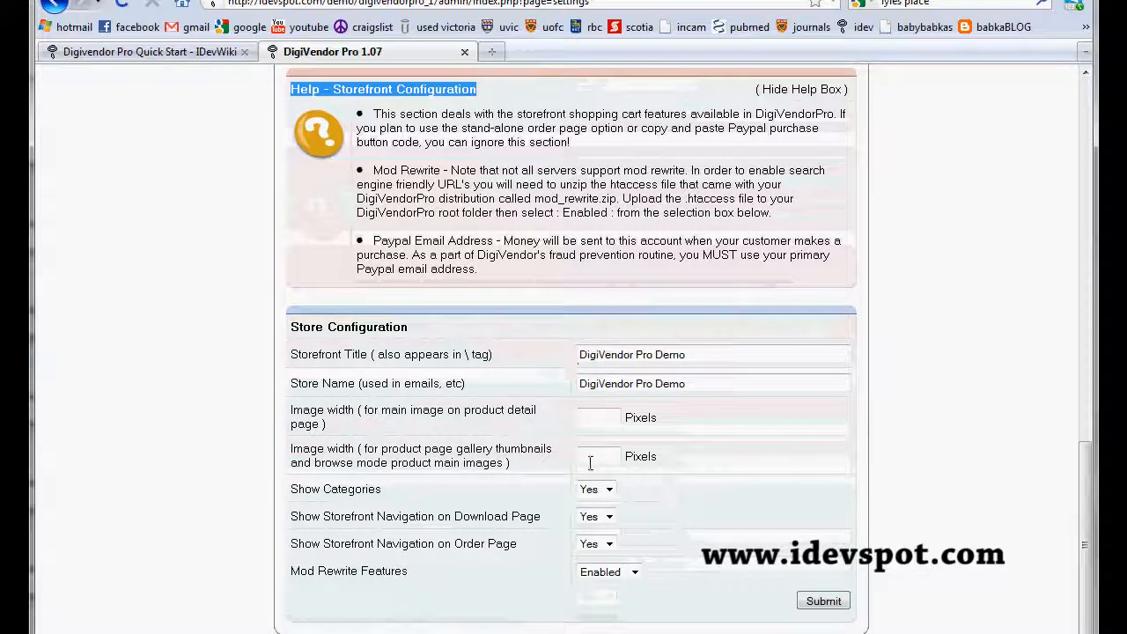
left_click(825, 603)
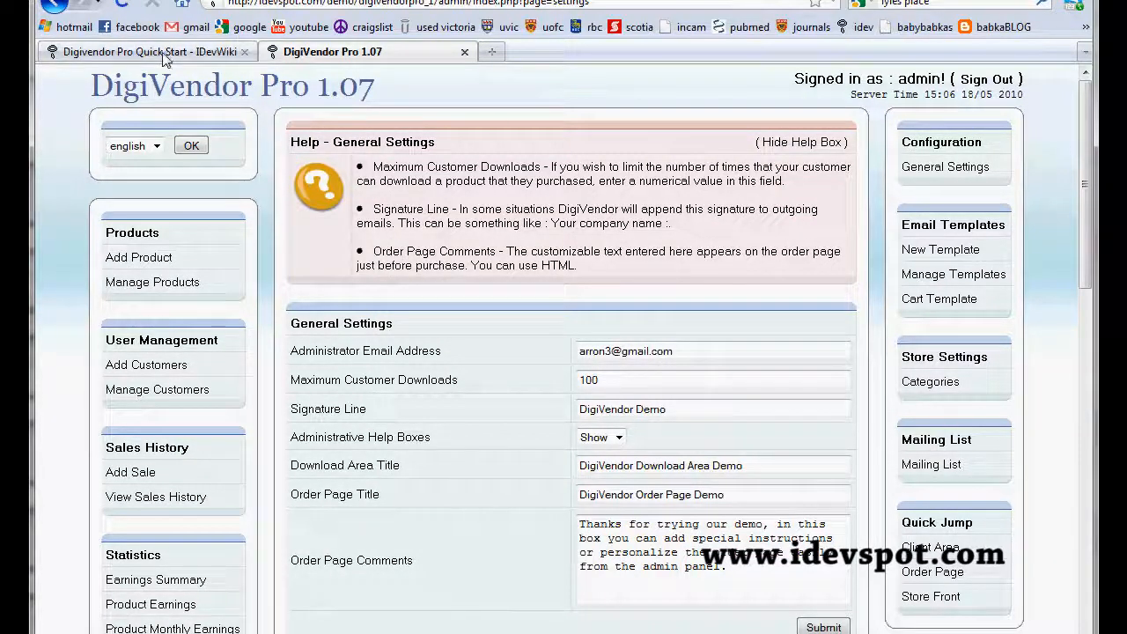
Step: Check the guide's Email Templates instructions, then open a blank new email template in the admin panel and enter its message body field
left_click(164, 54)
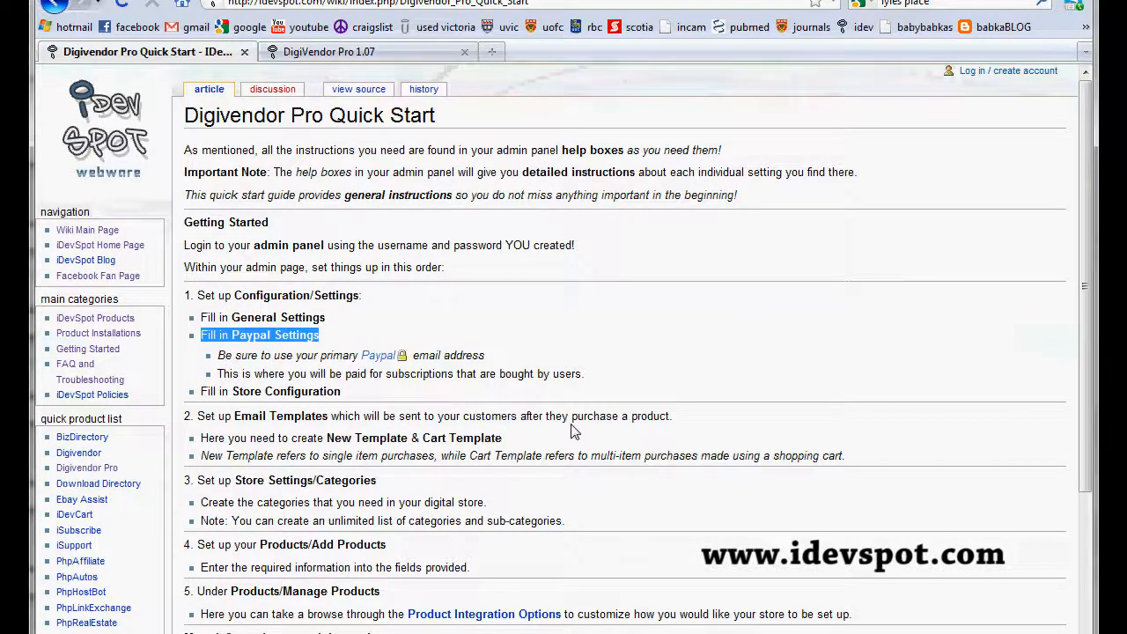
left_click(384, 52)
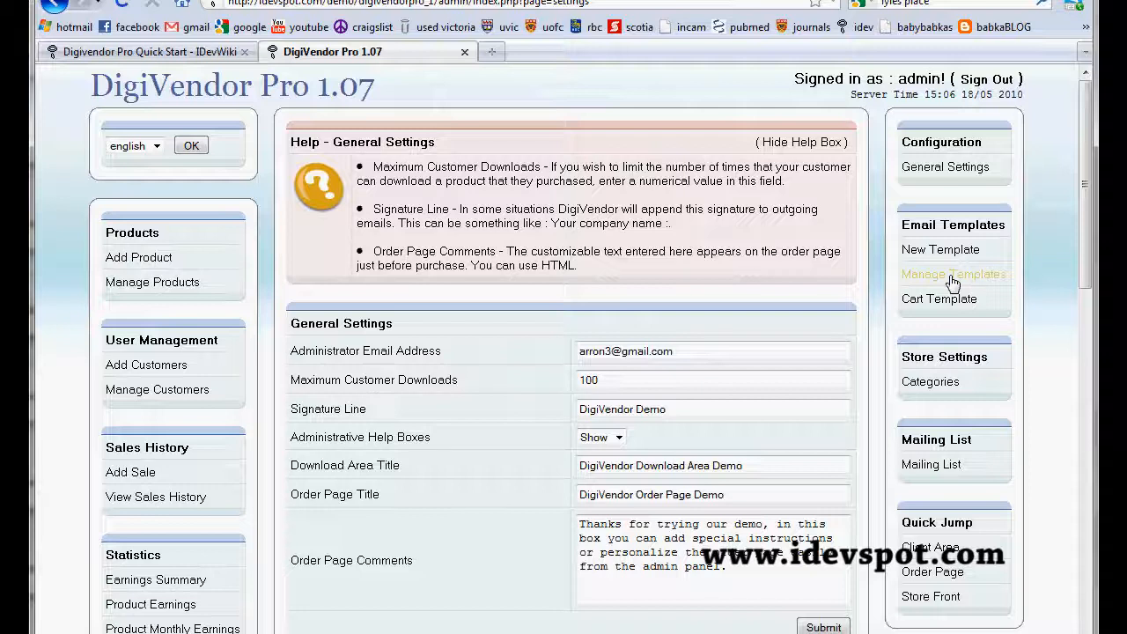
left_click(947, 255)
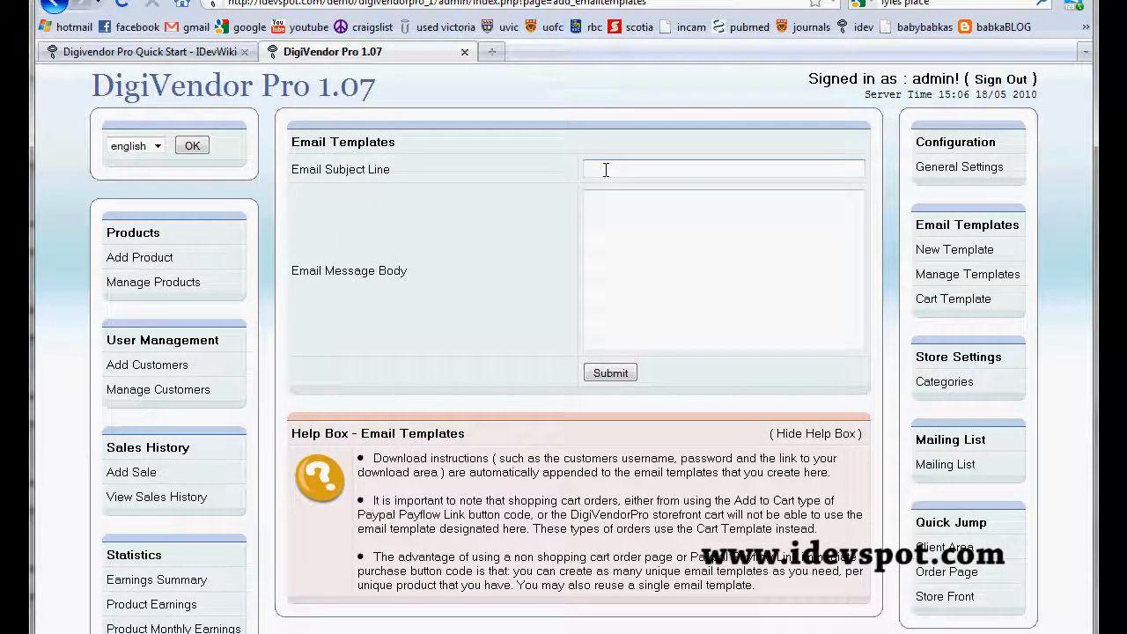
left_click(612, 209)
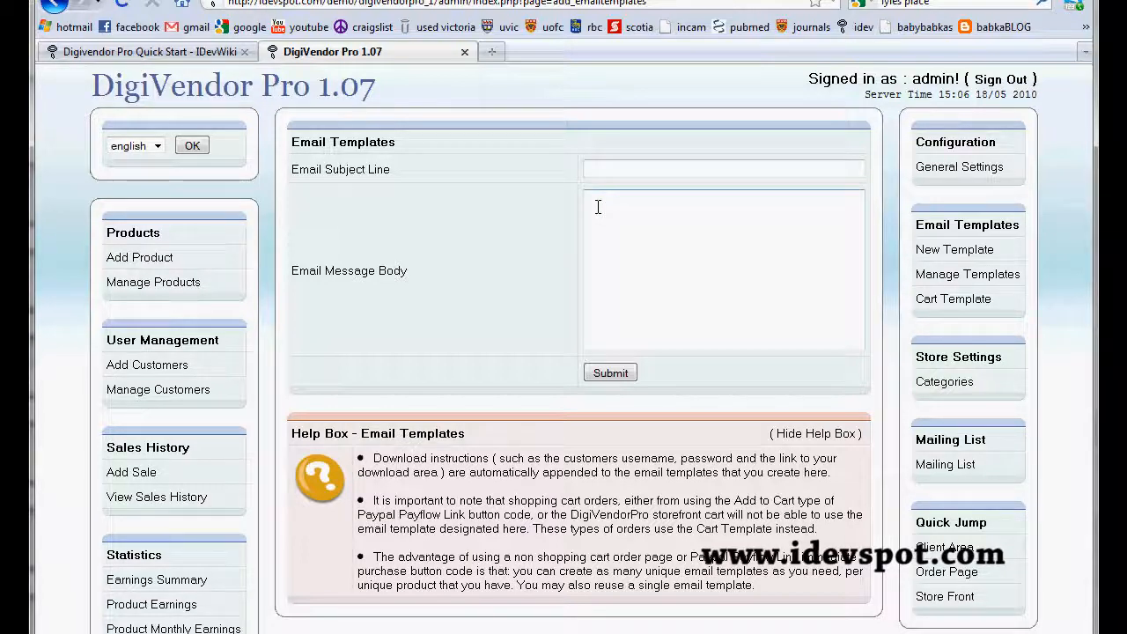
Step: Submit the blank email template, then open the DigiVendorPro Demo template from the managed templates and submit it without edits
left_click(616, 380)
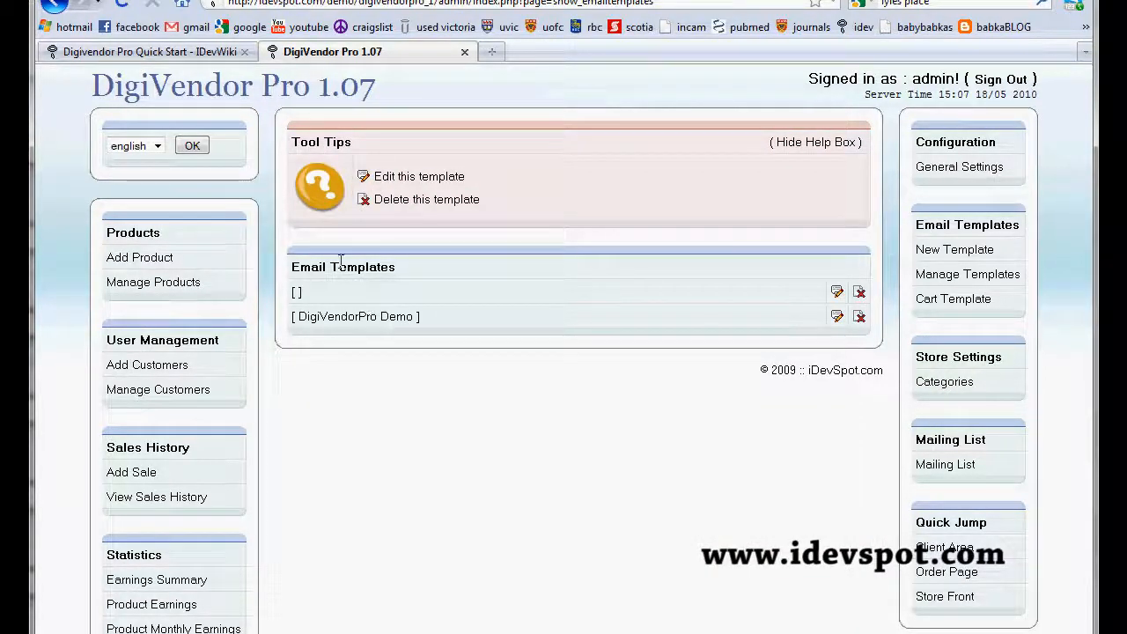
left_click(946, 280)
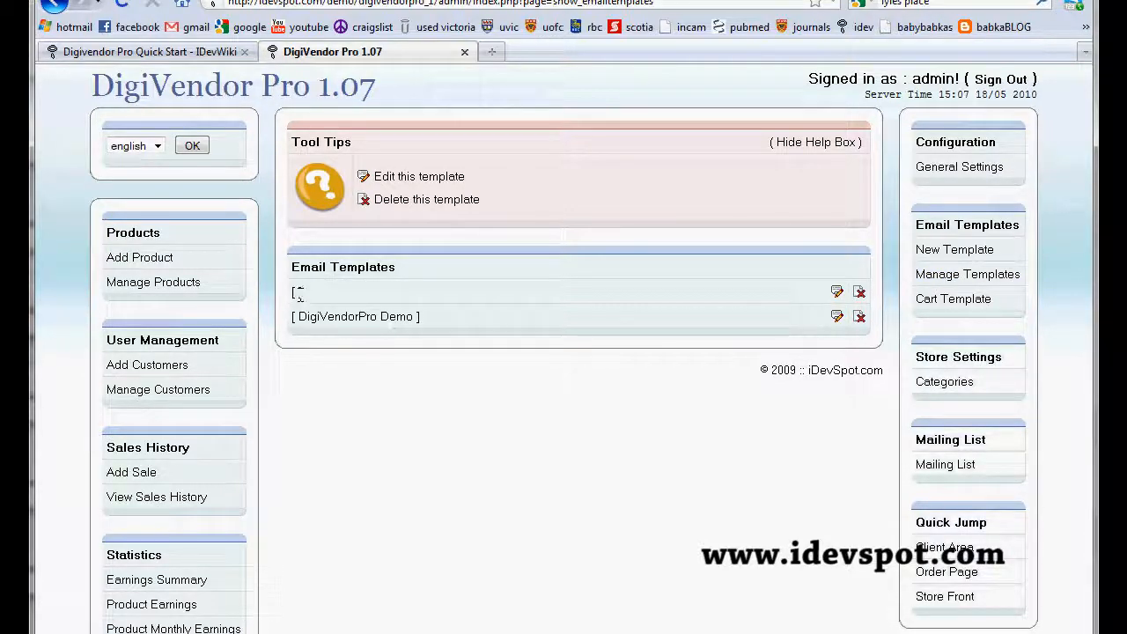
left_click_drag(289, 291, 304, 292)
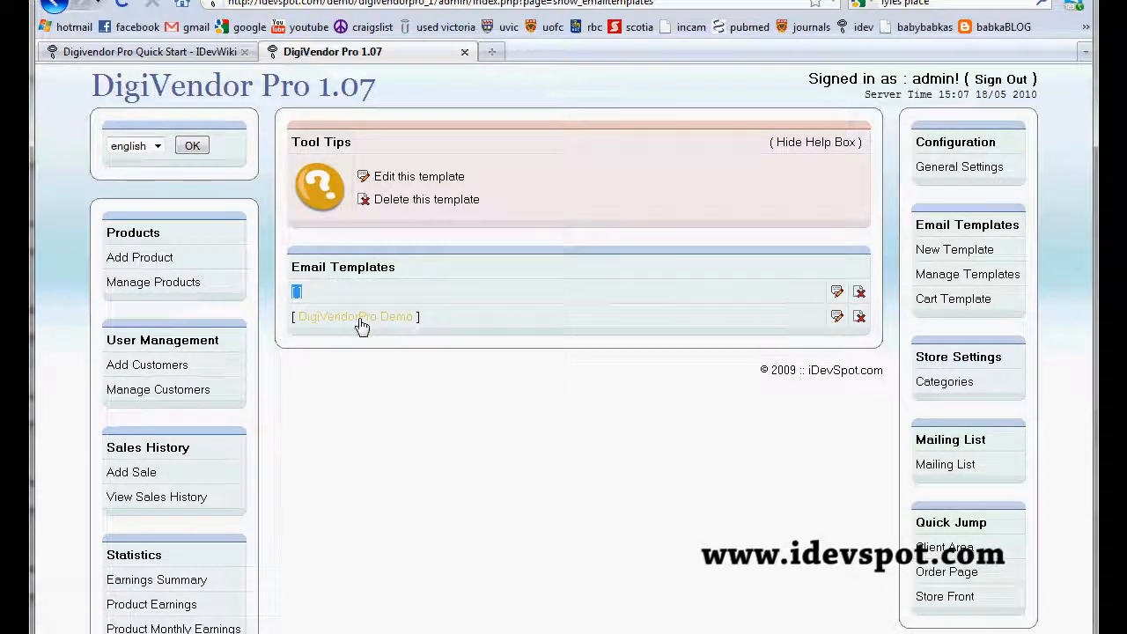
left_click(837, 319)
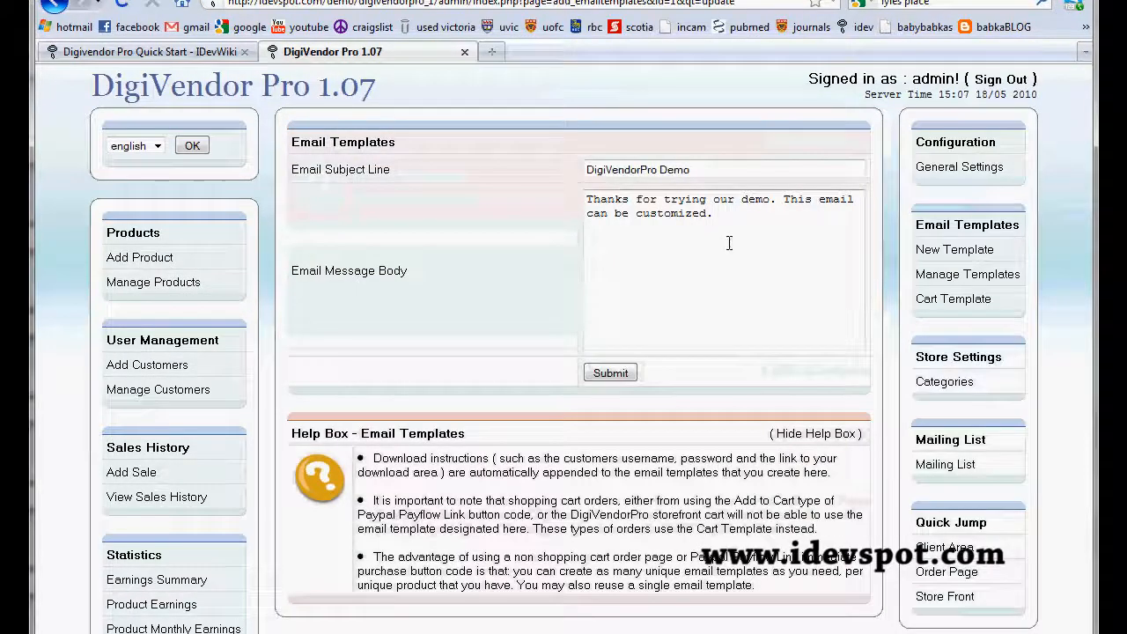
left_click(620, 374)
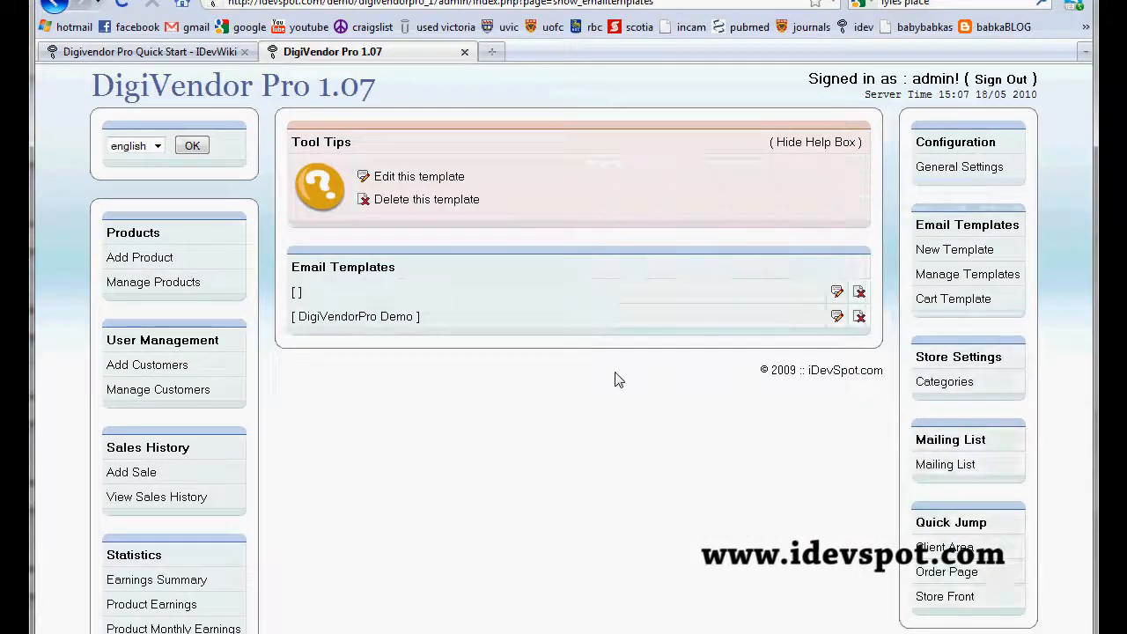
Step: Highlight the Store Settings/Categories instruction in the quick start guide, then open the store categories page in the admin panel
left_click(183, 53)
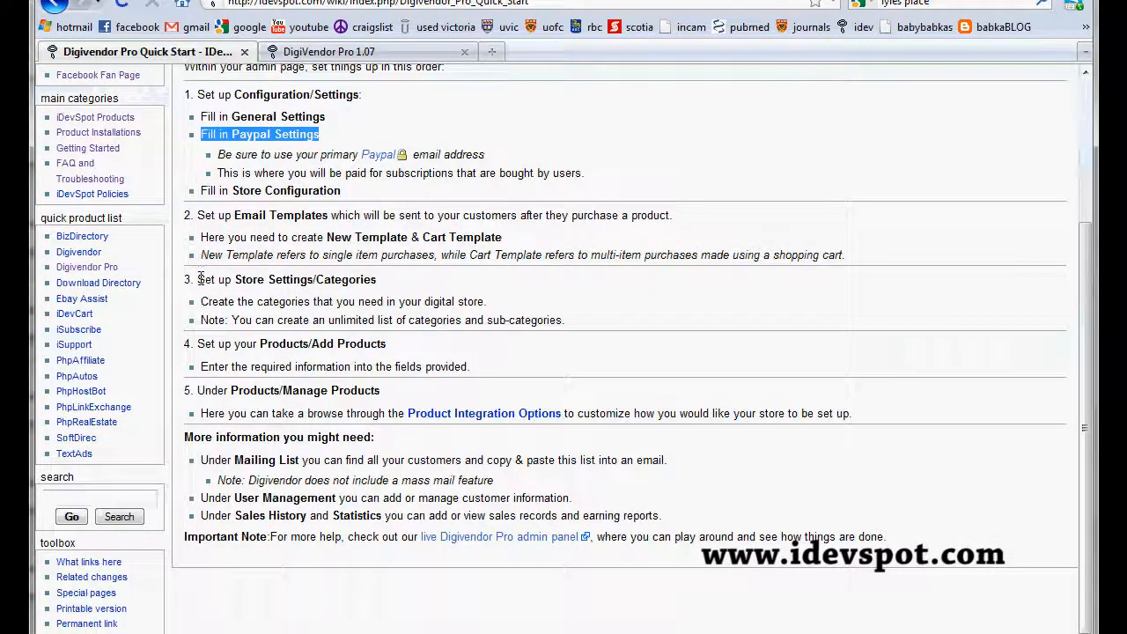
left_click_drag(199, 279, 379, 280)
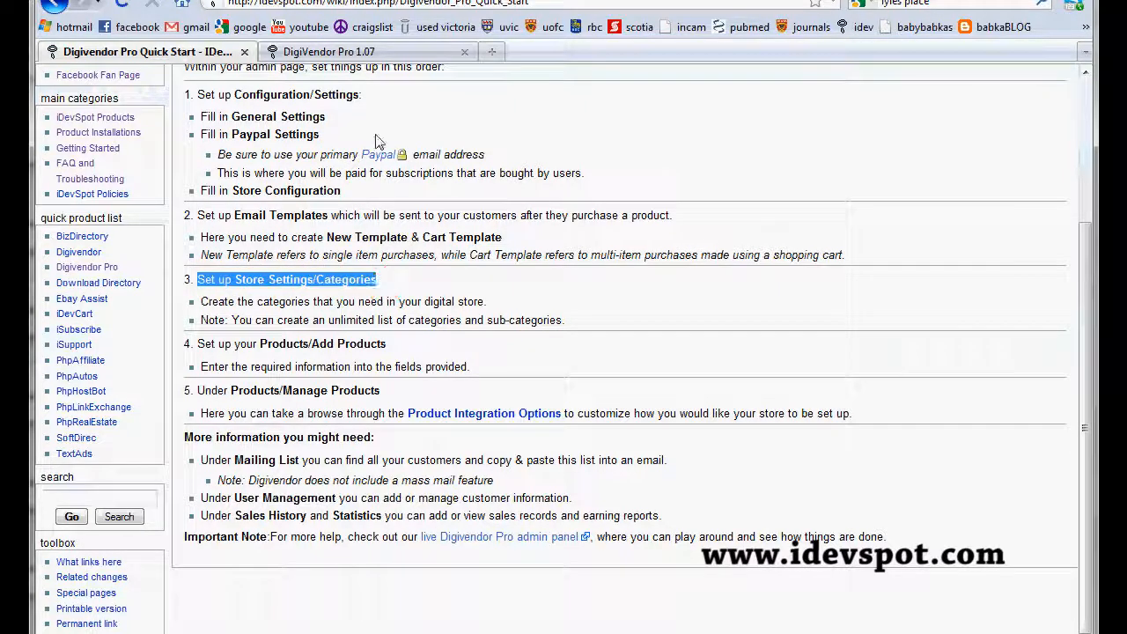
left_click(375, 52)
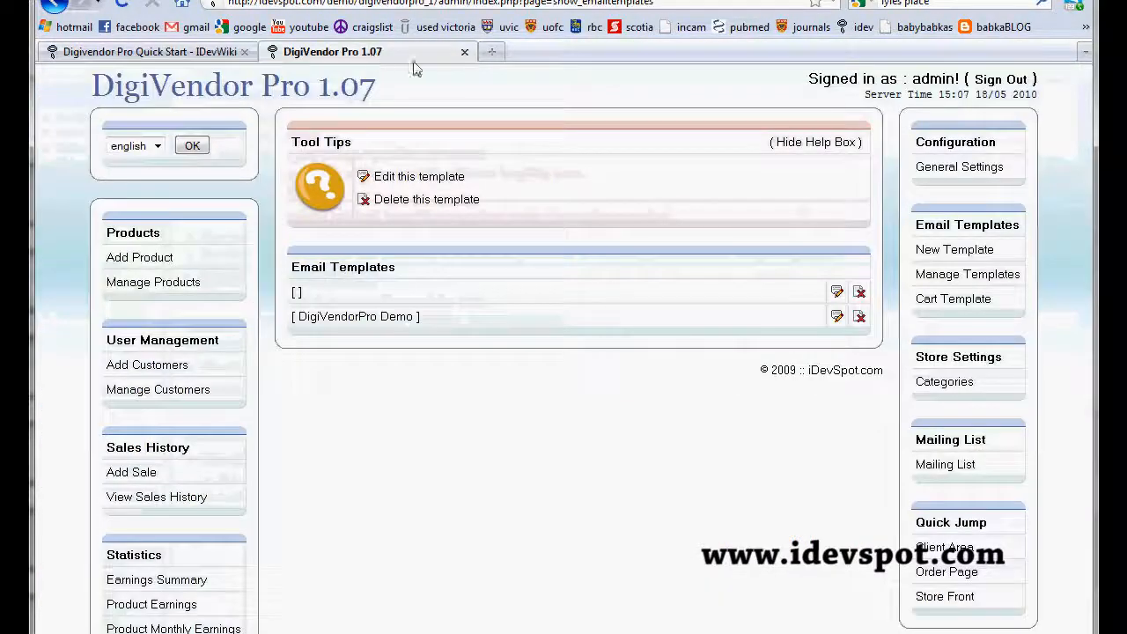
left_click(955, 385)
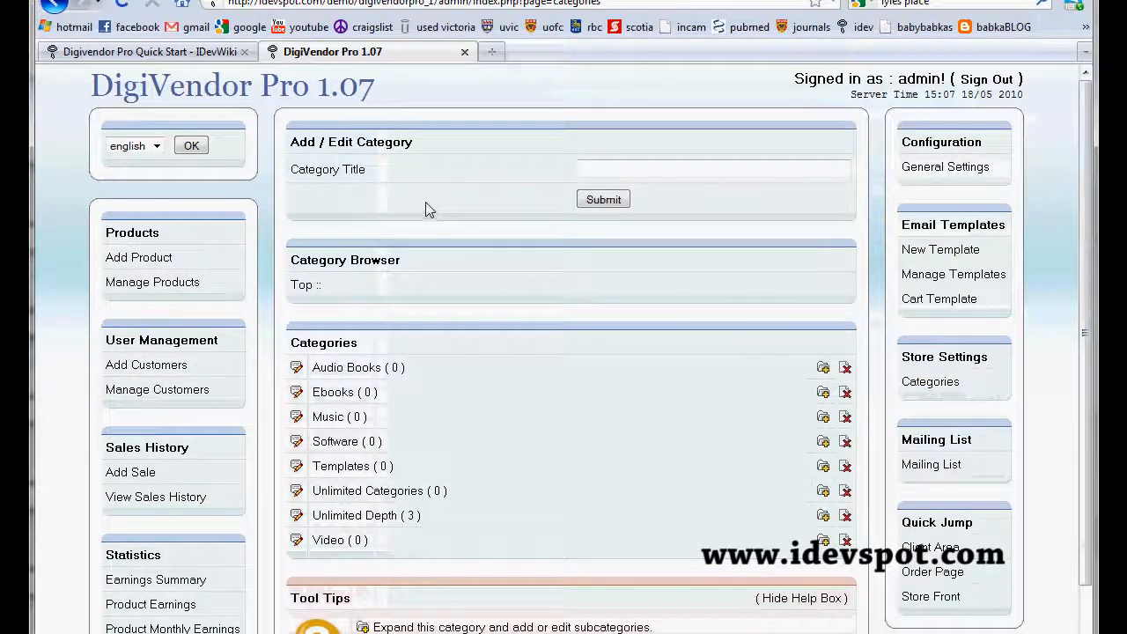
Step: Add a top-level store category titled Digital Products
left_click(607, 171)
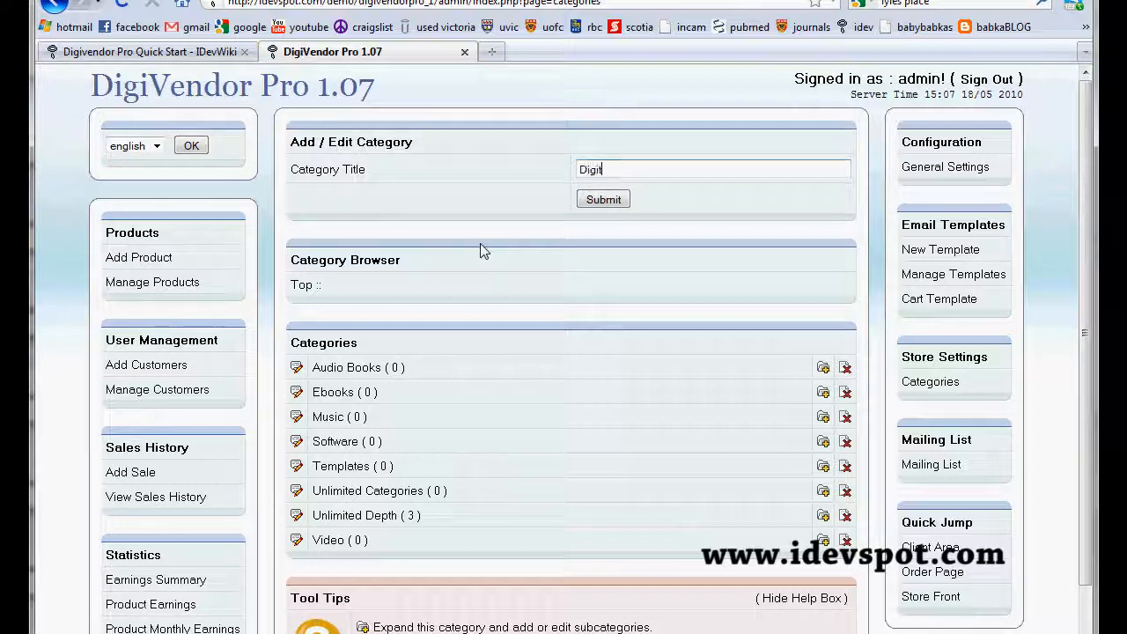
type("Products")
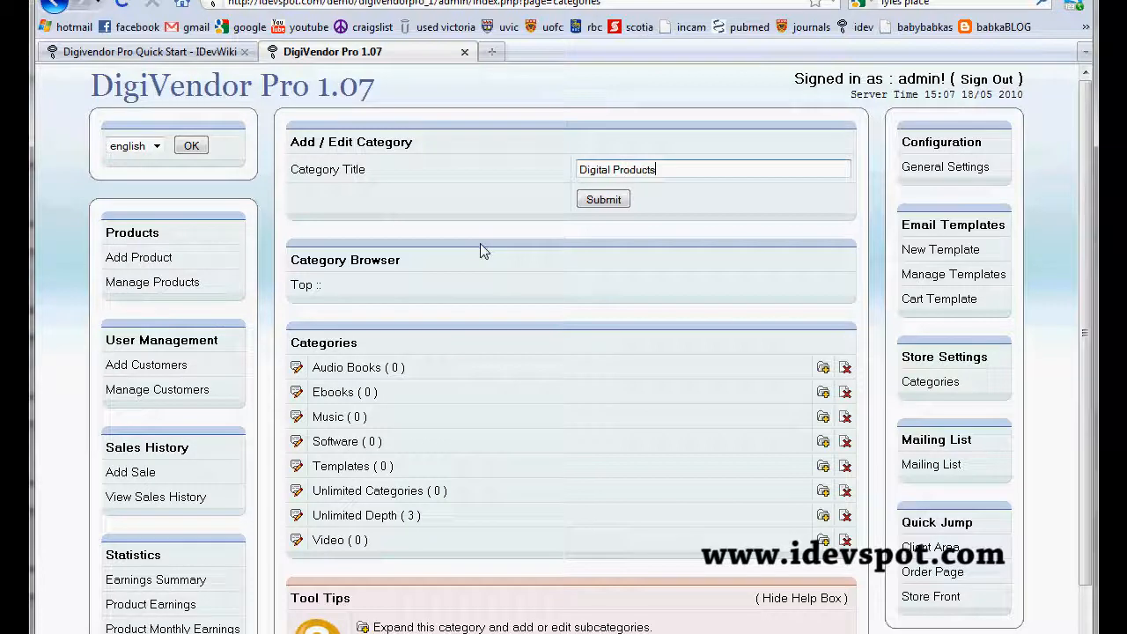
left_click(603, 201)
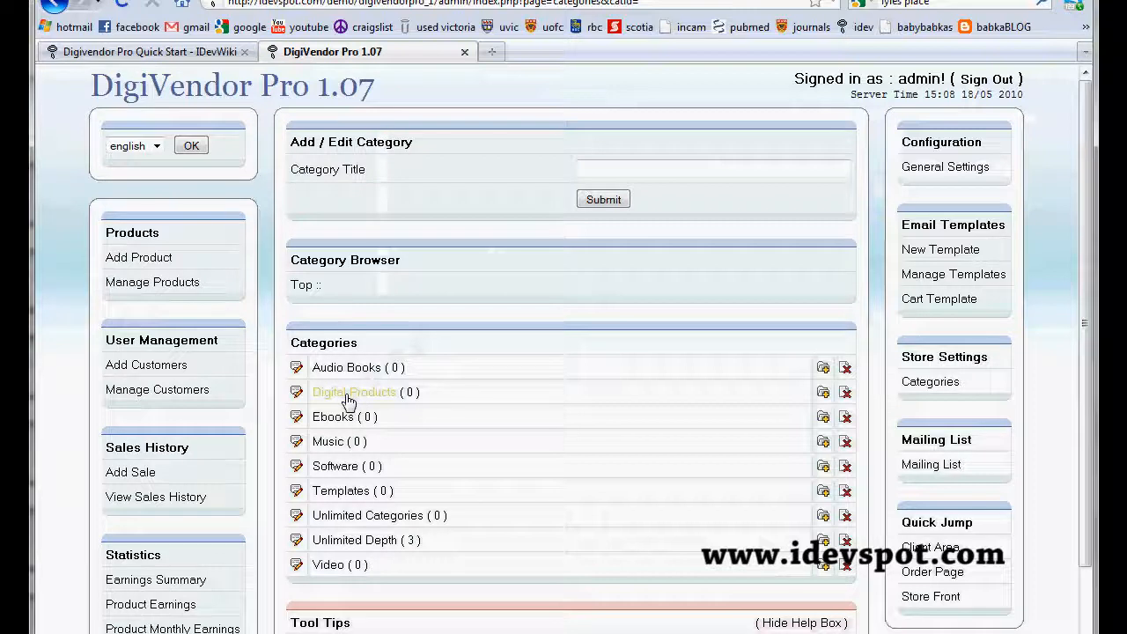
Step: Expand the Digital Products category and add a subcategory titled E-books
scroll(348, 401, "down", 2)
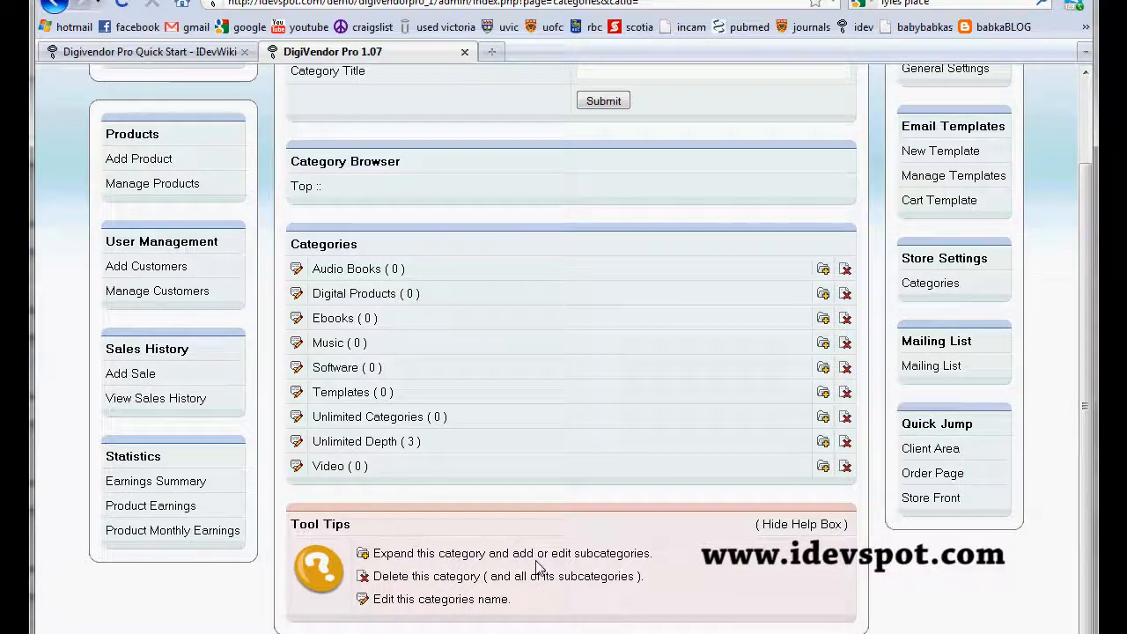
left_click(826, 298)
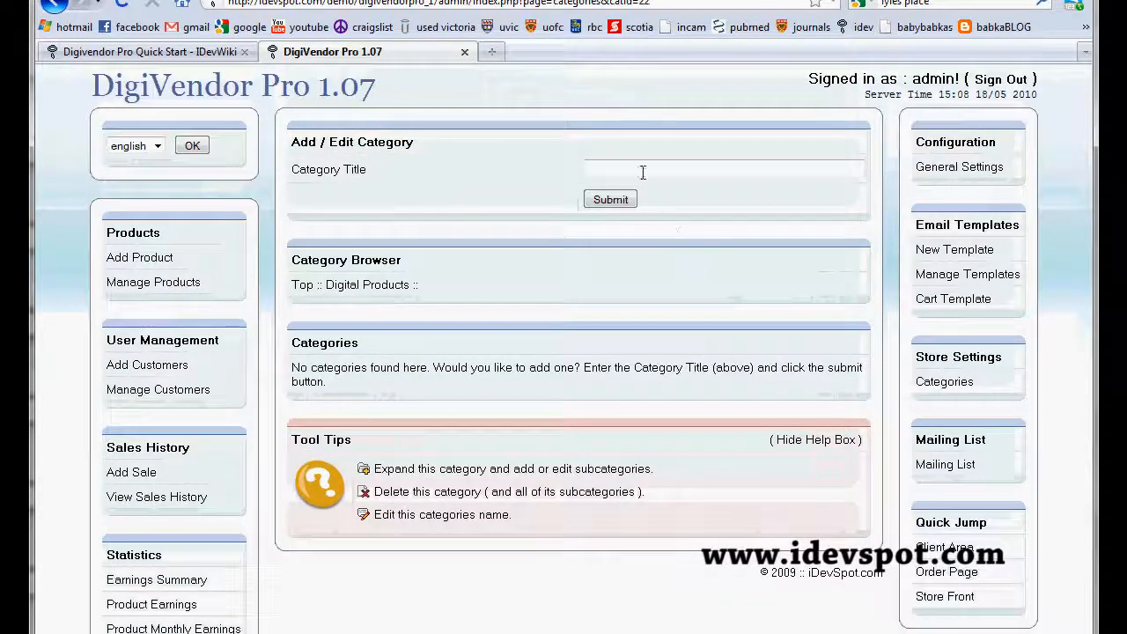
left_click(642, 171)
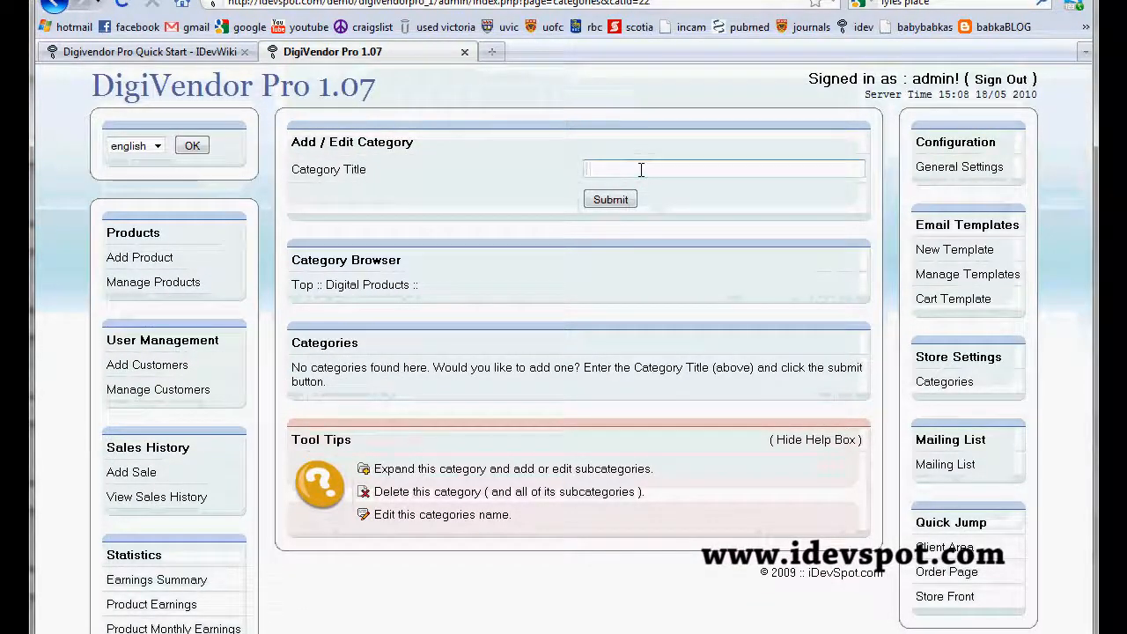
type("E-books")
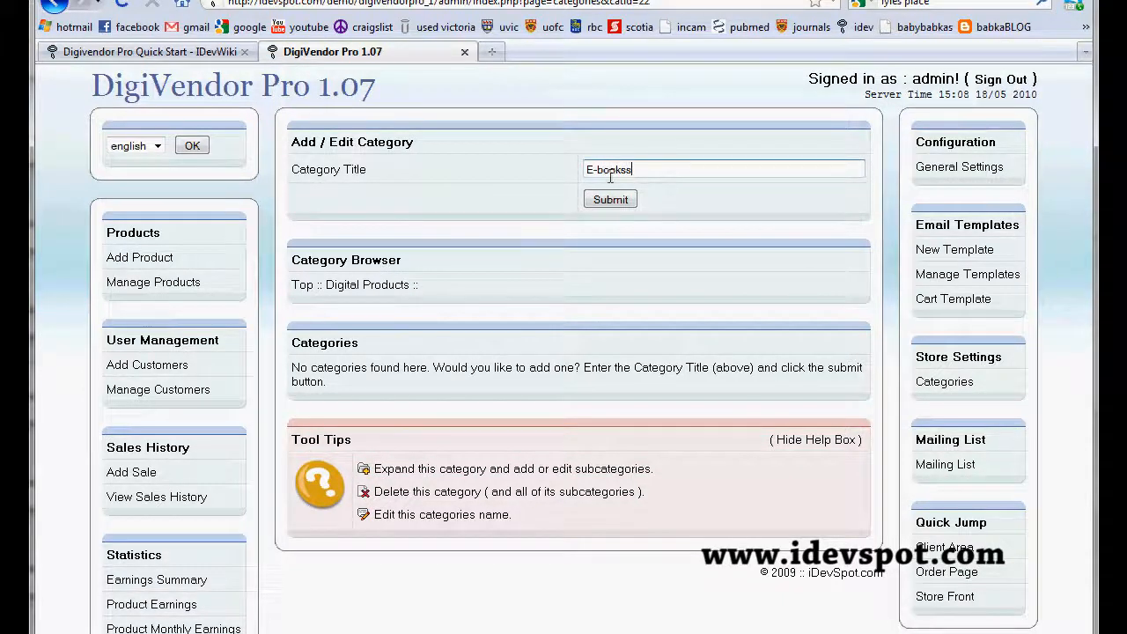
type("s")
key("BackSpace")
left_click(611, 208)
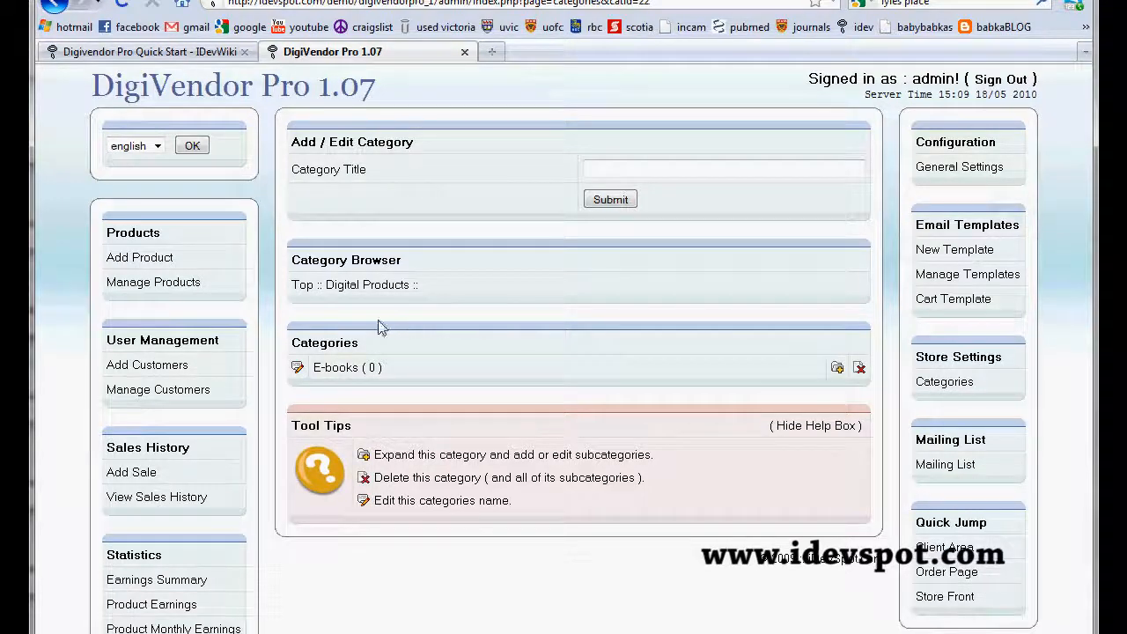
Step: Return to the top-level category list, highlight the Digital Products subcategory count, and delete that category with its subcategory
left_click(303, 289)
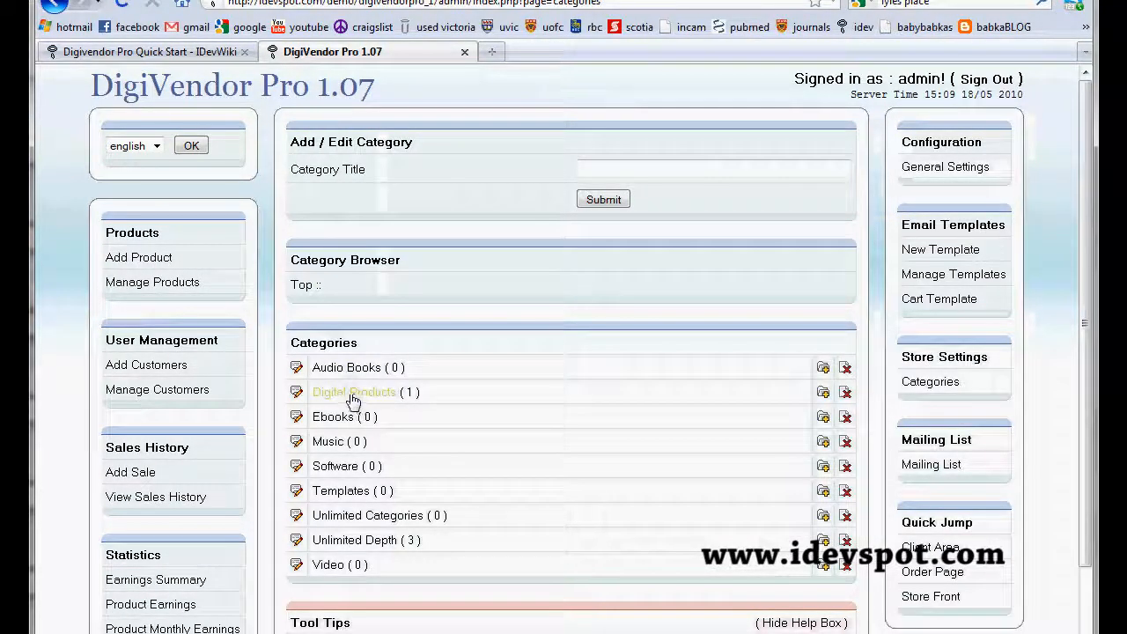
double_click(409, 392)
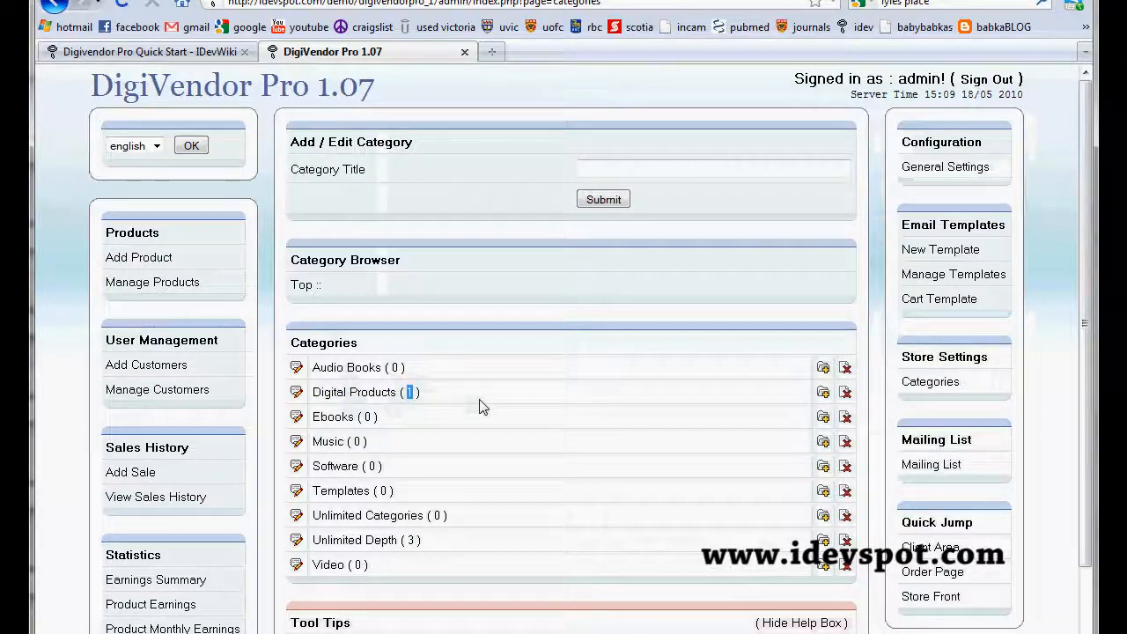
scroll(617, 422, "down", 1)
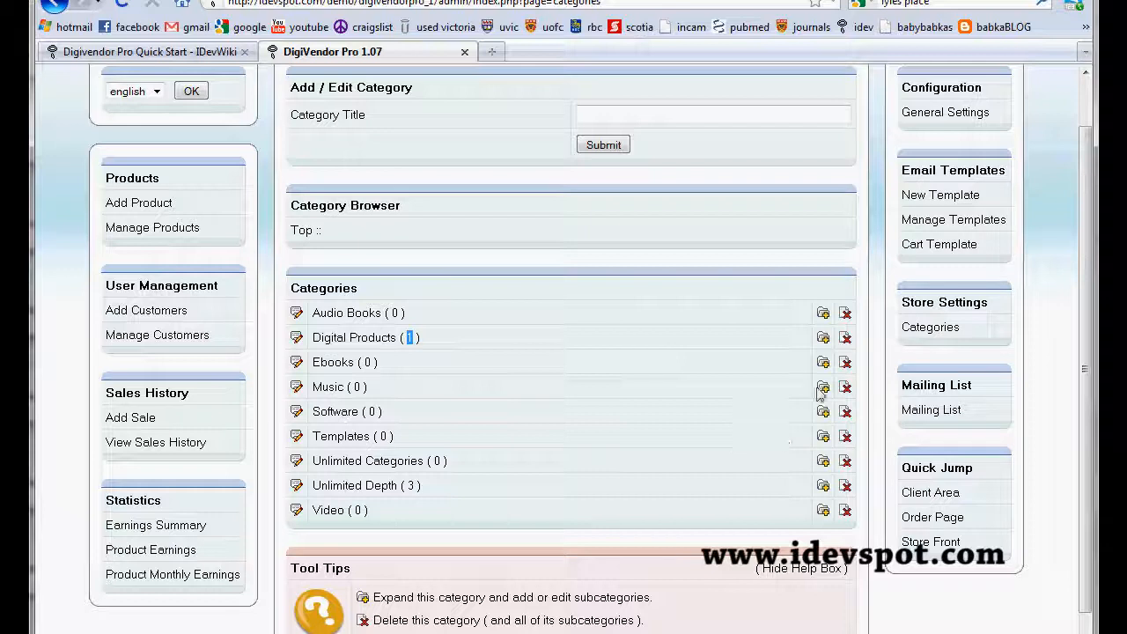
left_click(846, 340)
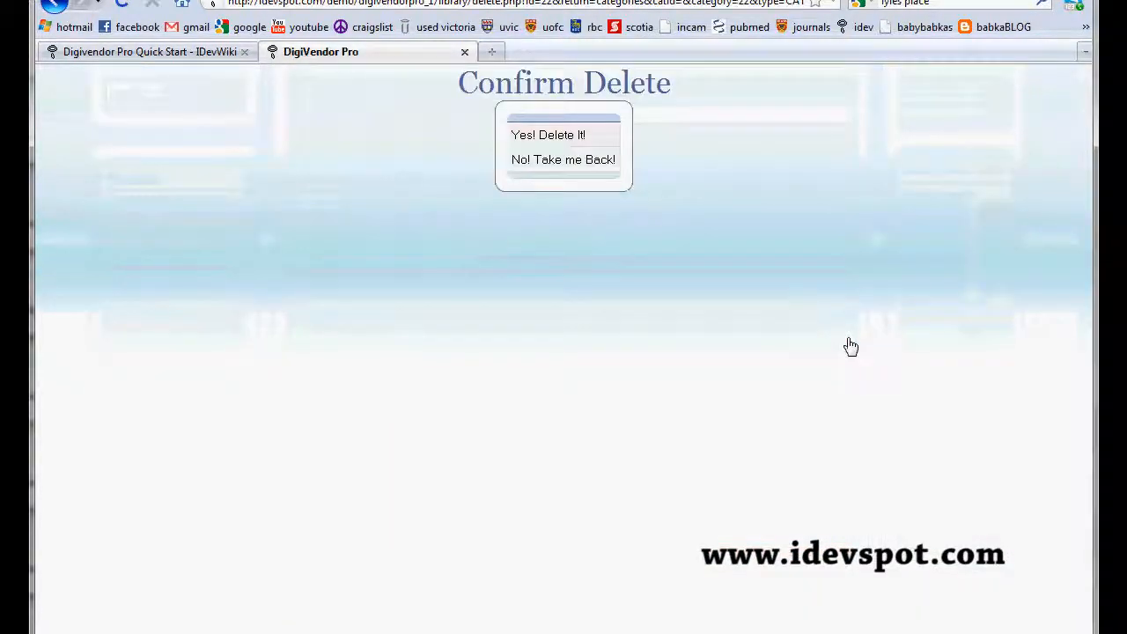
left_click(564, 139)
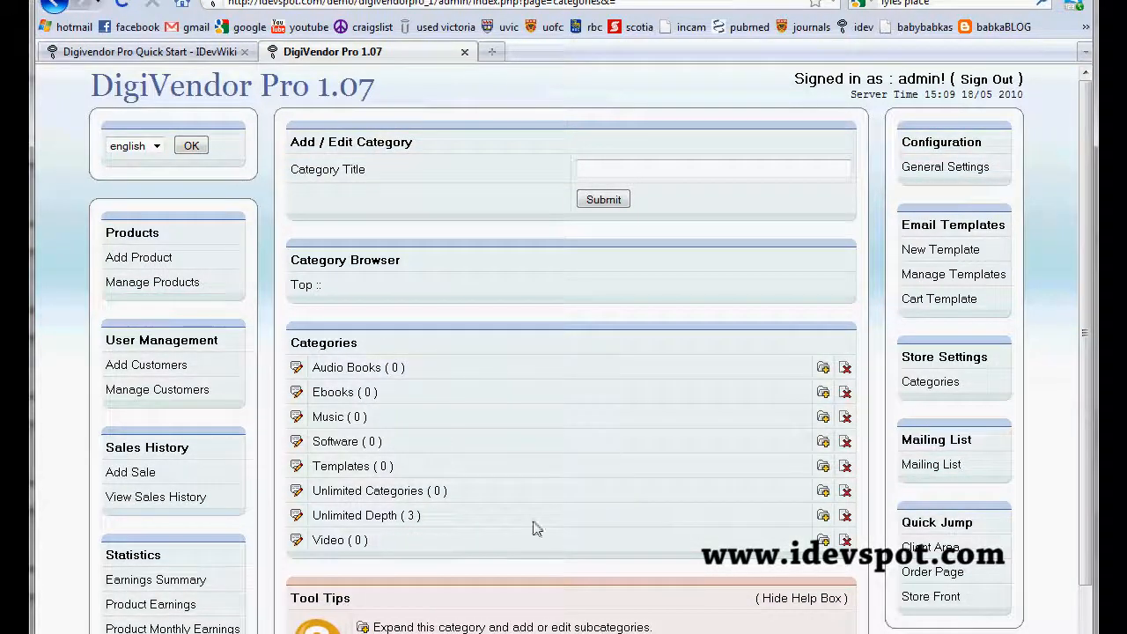
Step: Rename the Video category to Videogames
scroll(302, 555, "down", 1)
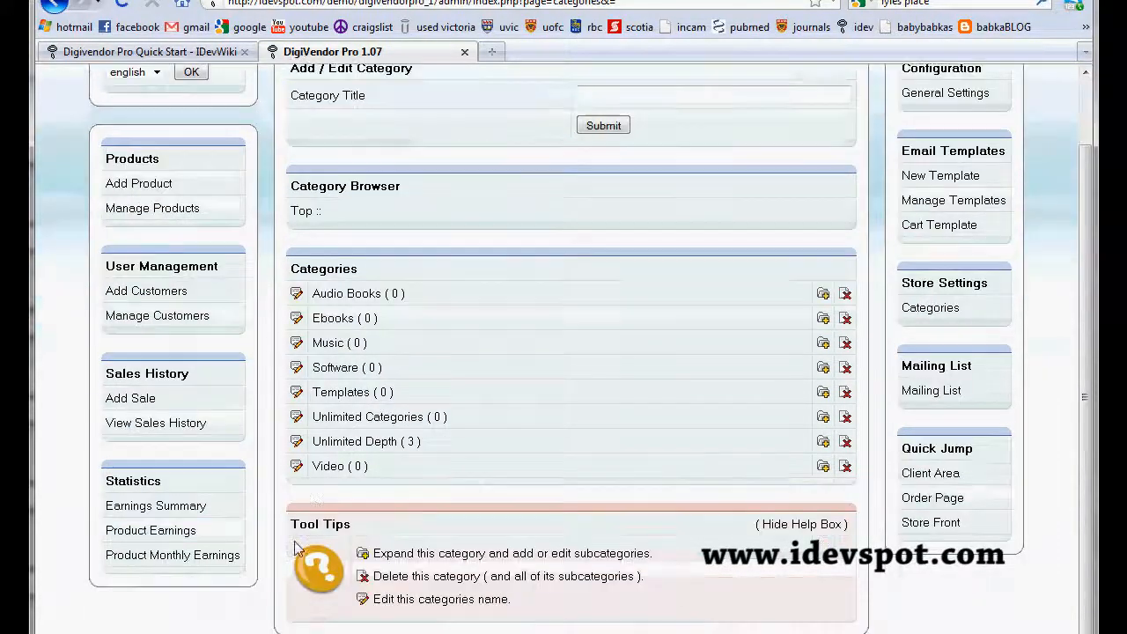
left_click(297, 469)
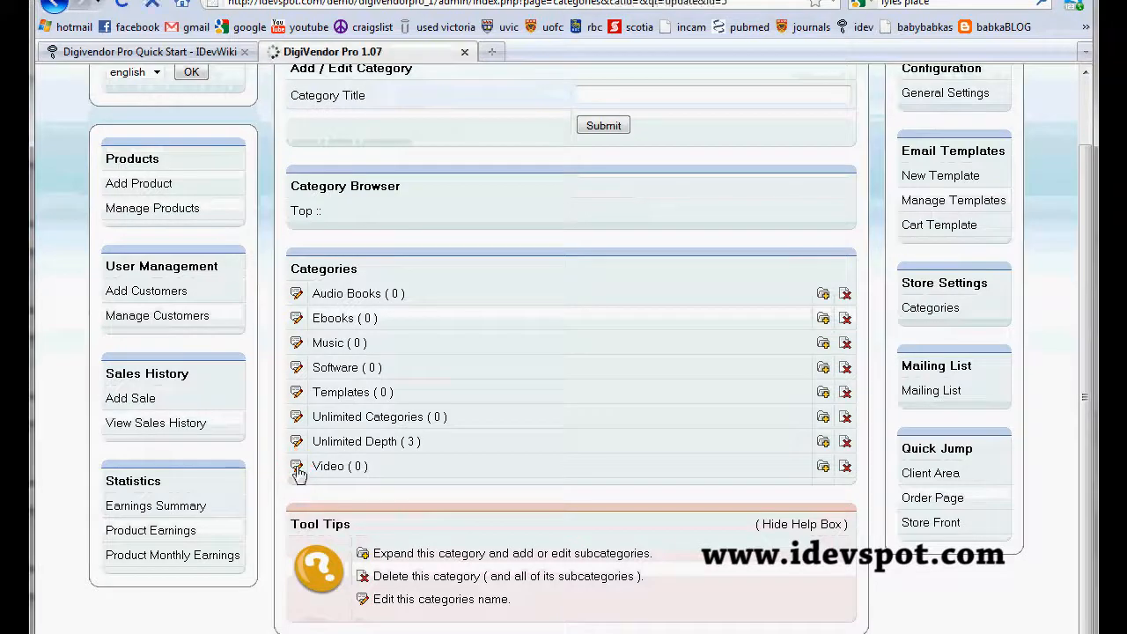
left_click(625, 169)
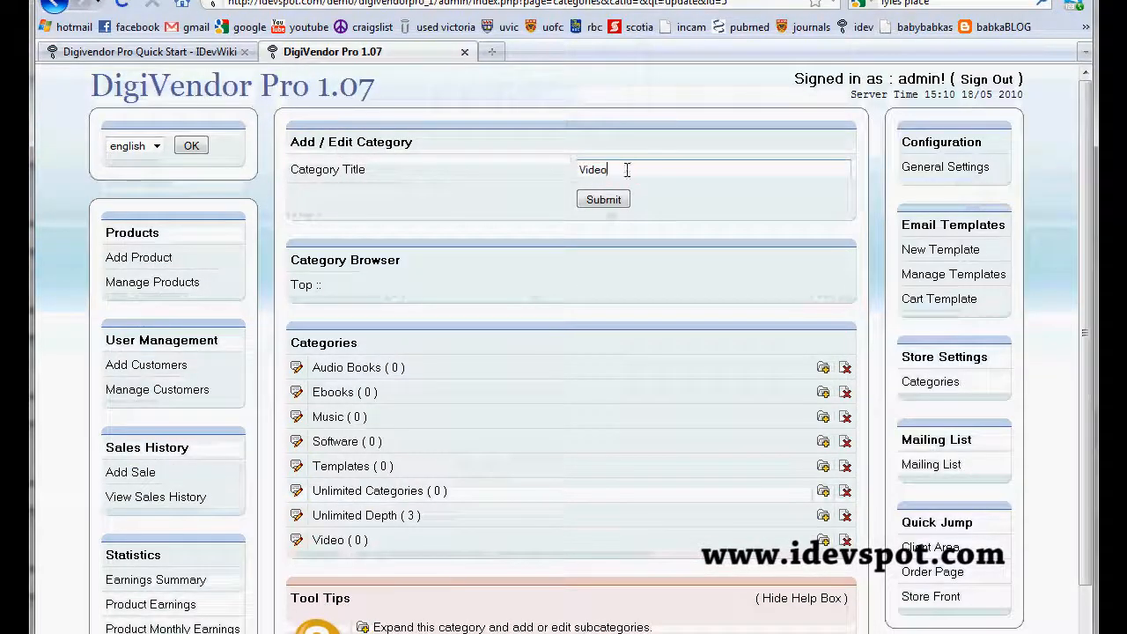
type("Games")
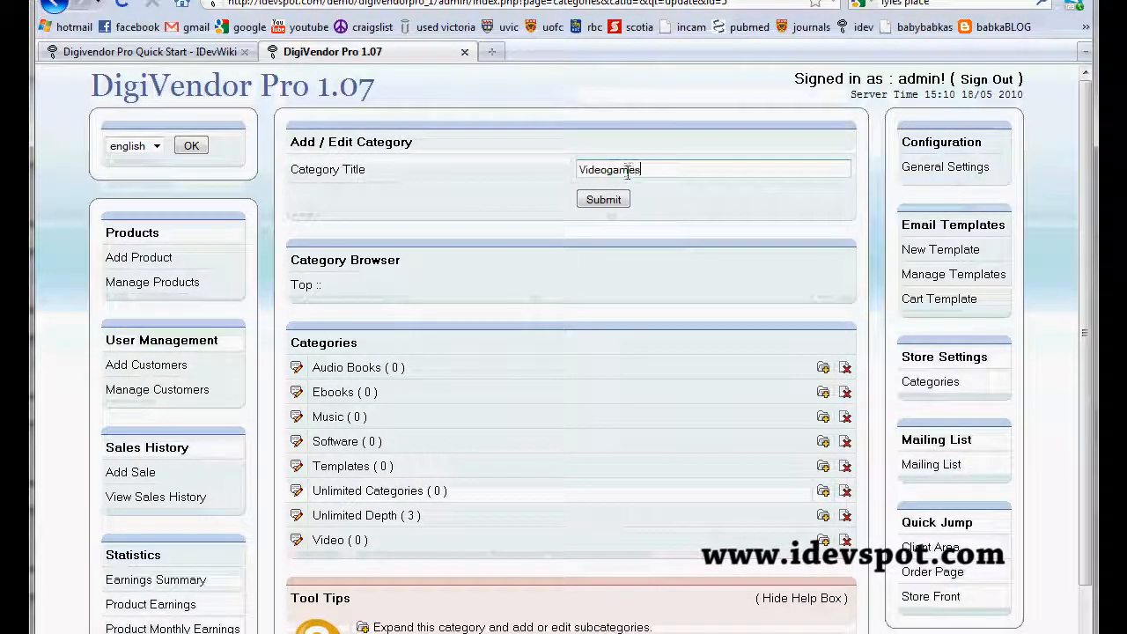
left_click(599, 201)
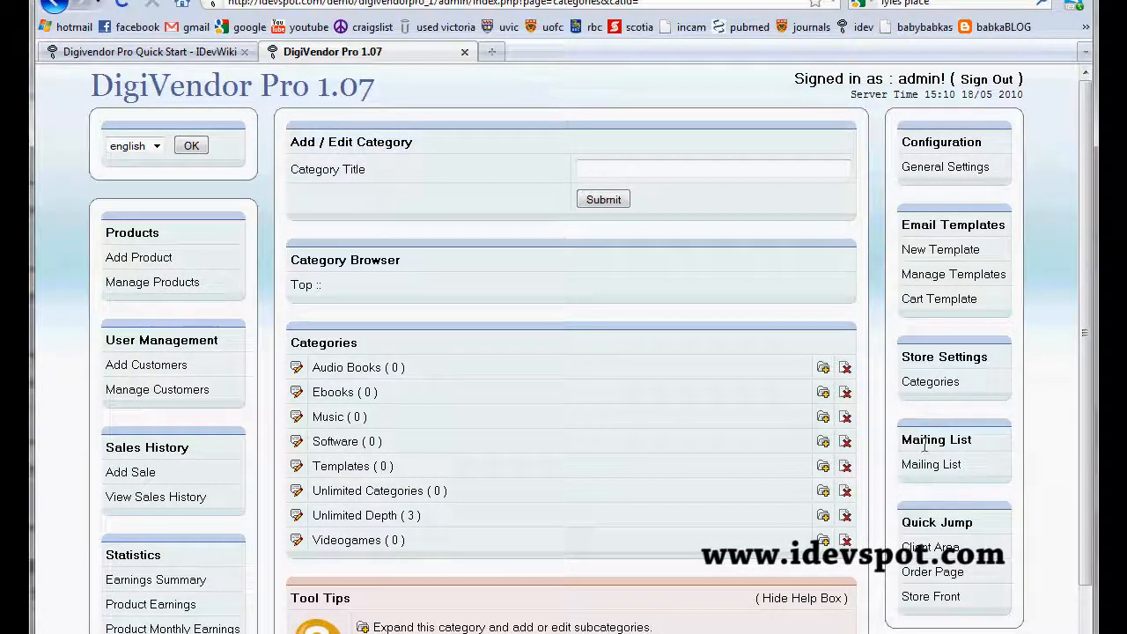
Step: Open the form for adding a product and highlight the correct price formatting rule in the Product Setup help
left_click_drag(900, 439, 876, 509)
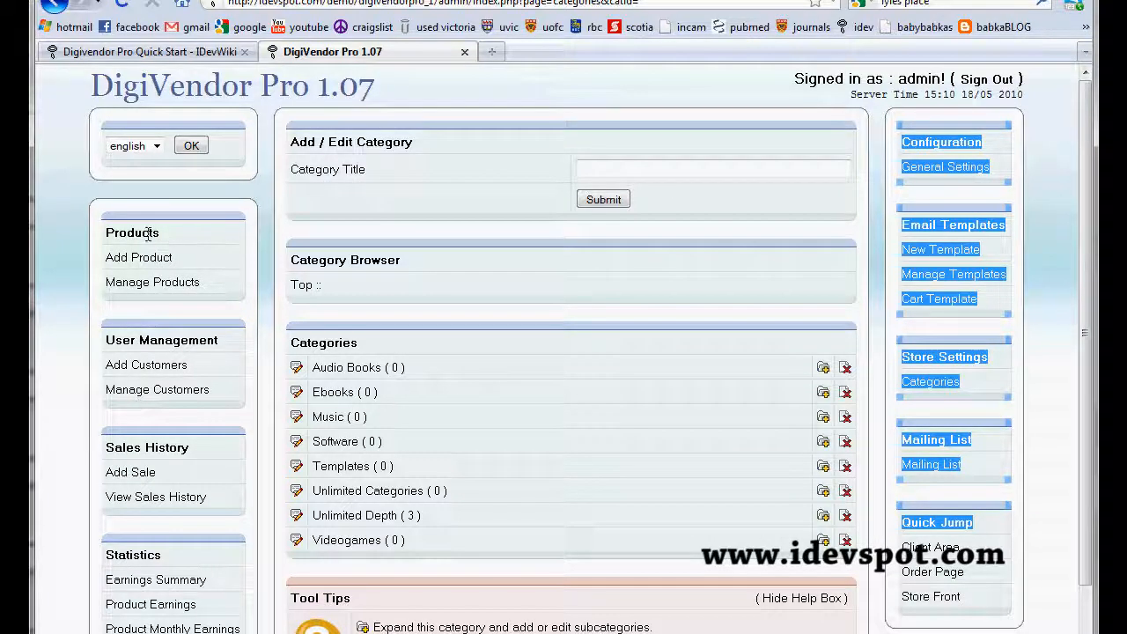
left_click(130, 258)
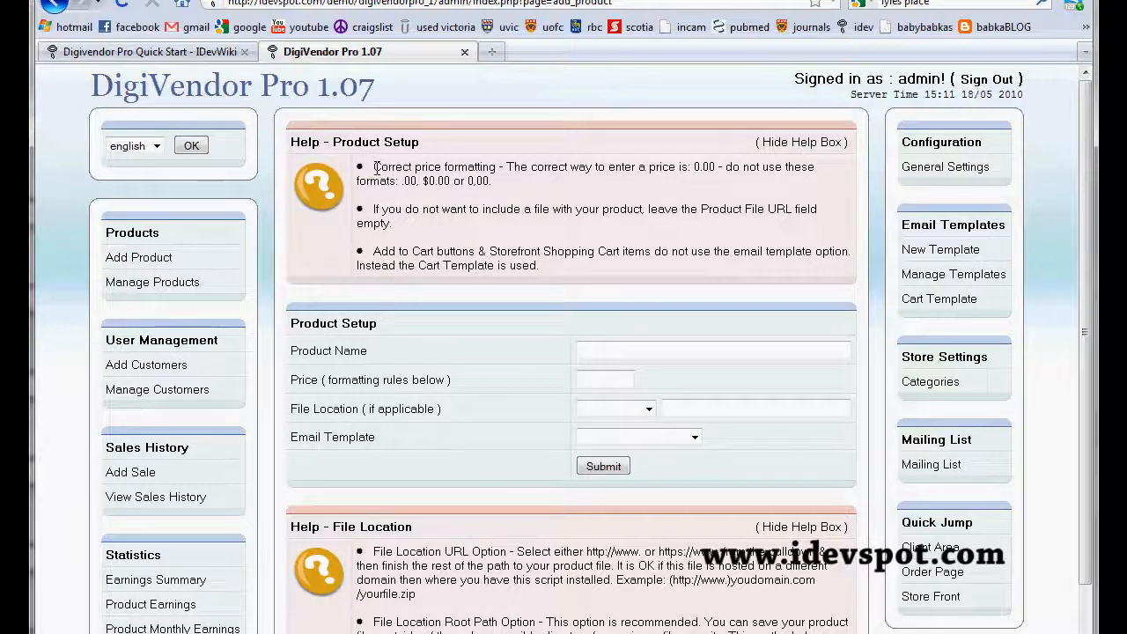
left_click_drag(375, 168, 496, 169)
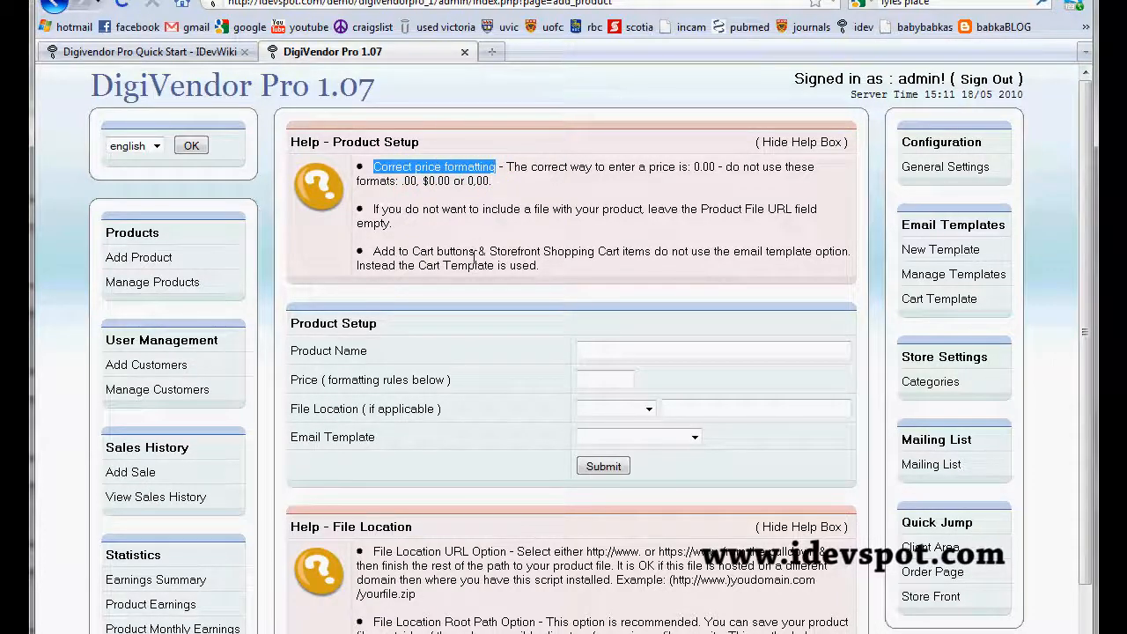
Step: Enter "How to sell digital products" as the product name and set its price to 10.99
left_click(620, 351)
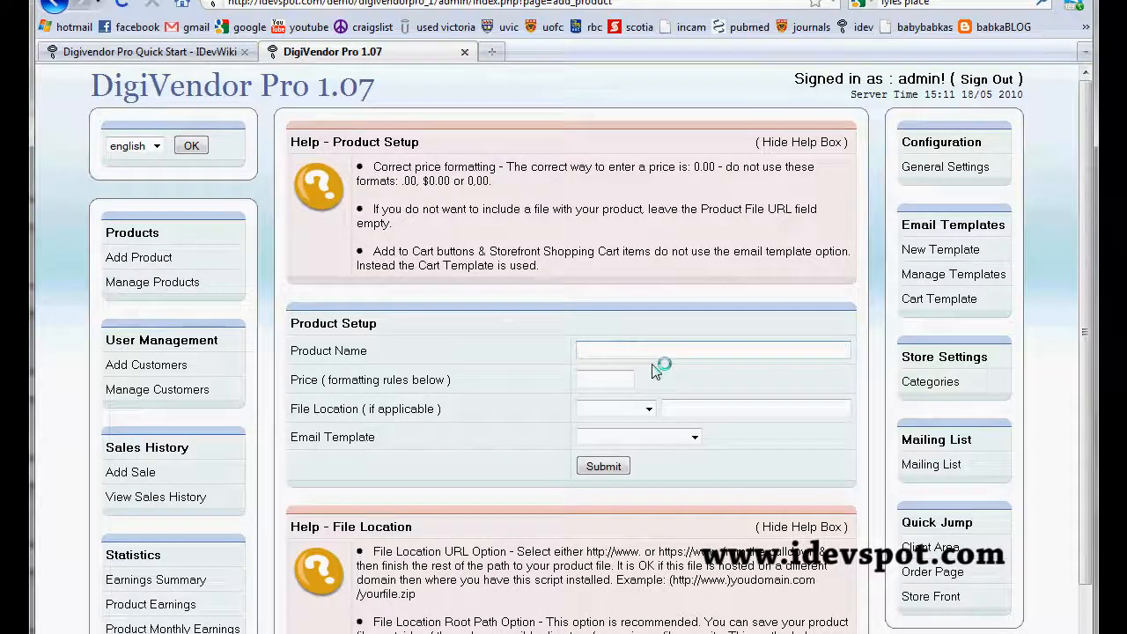
type("How to sell digital products")
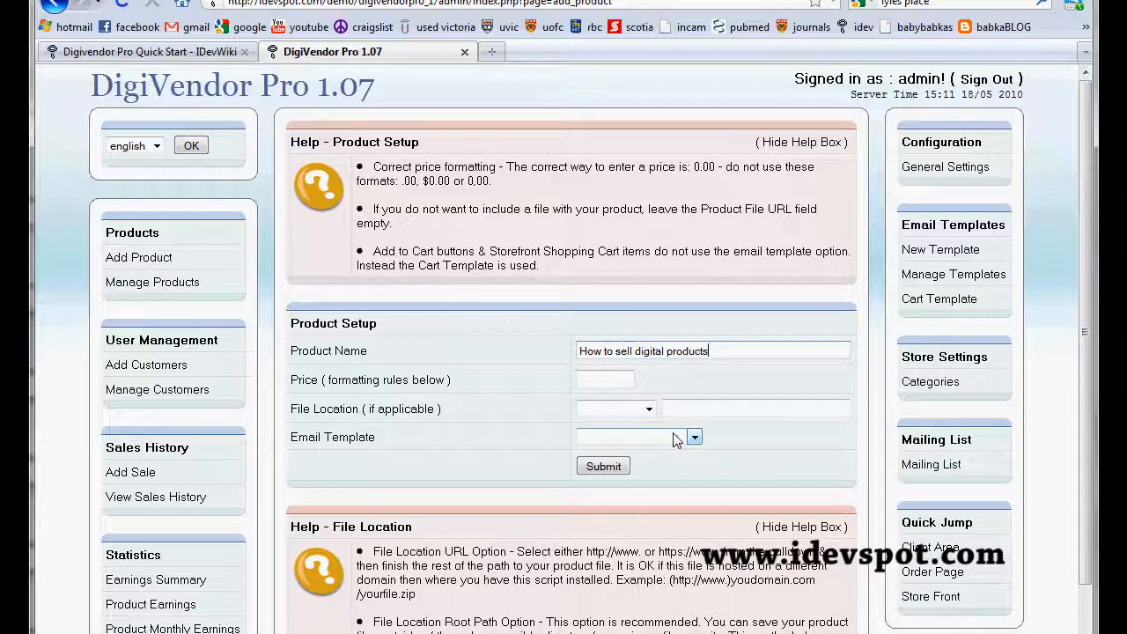
left_click(596, 378)
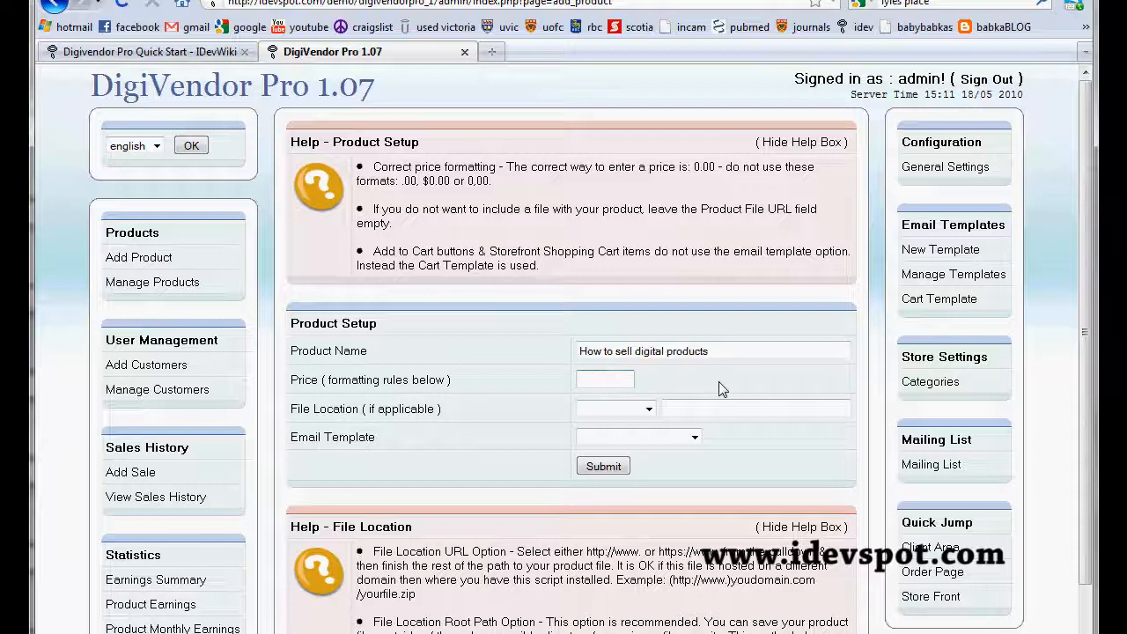
type("10.99")
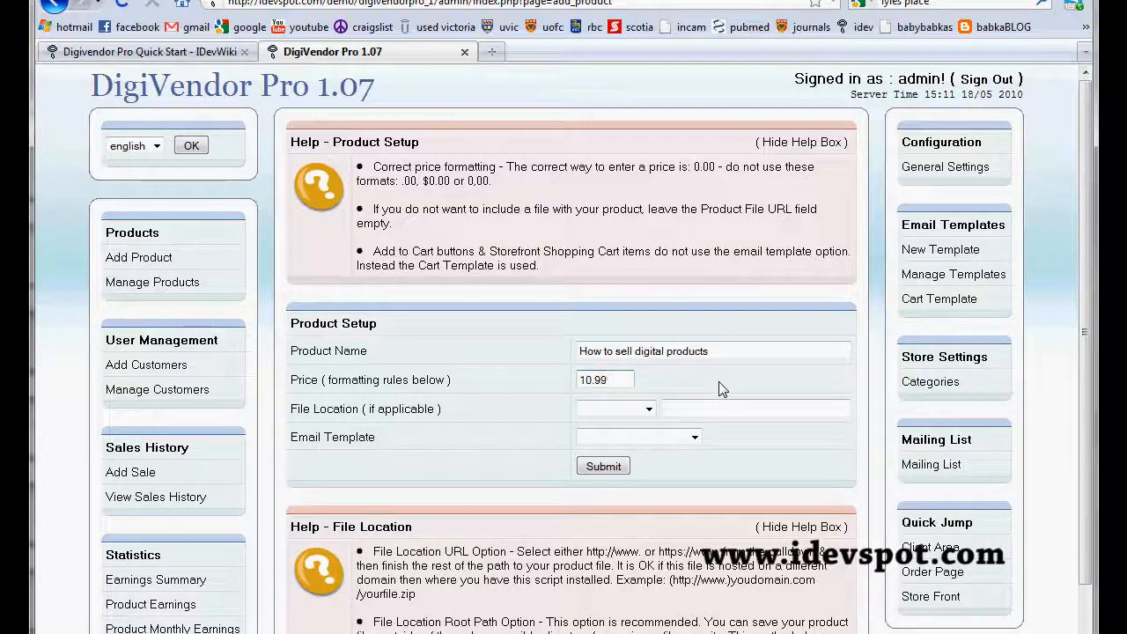
Step: Highlight the File Location help heading and set the product's file location type to Root Path
left_click(649, 409)
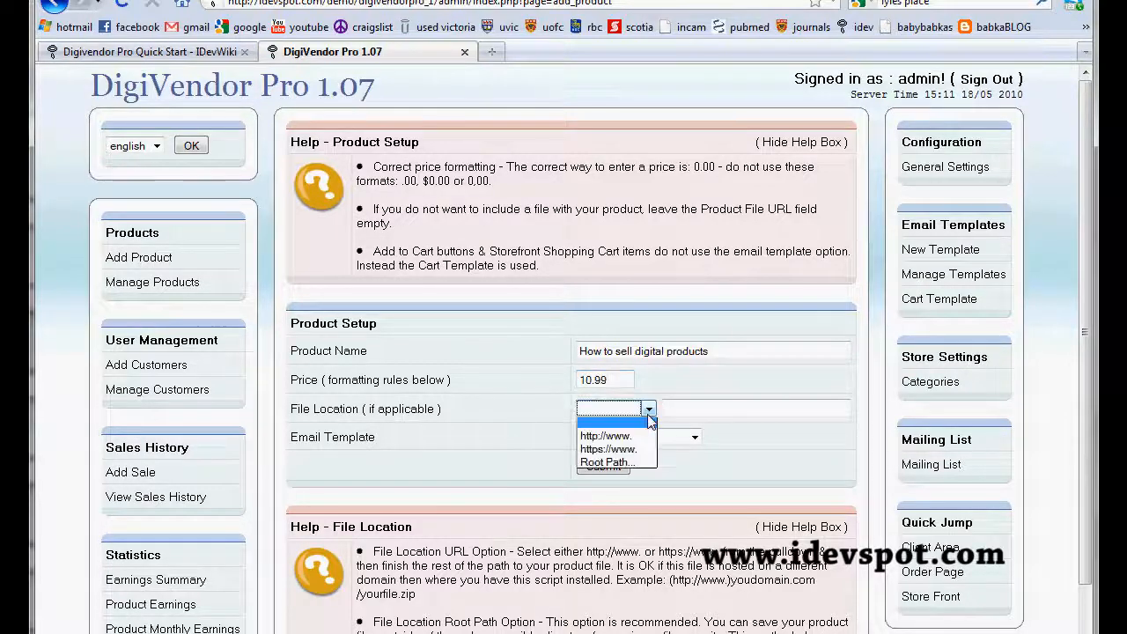
scroll(639, 419, "down", 2)
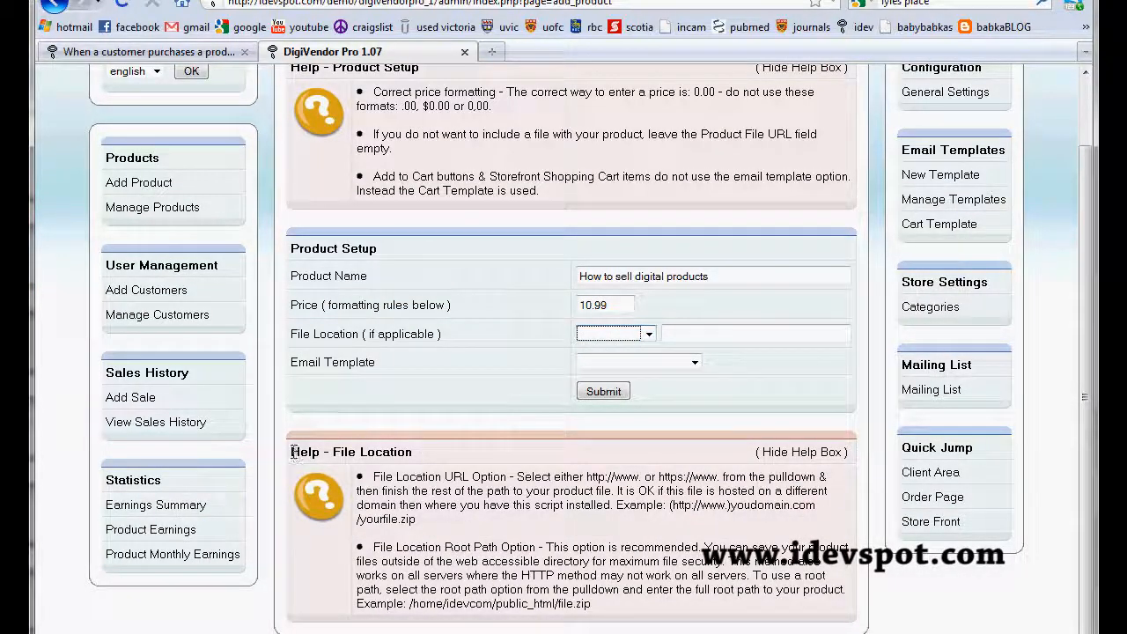
left_click_drag(293, 452, 408, 452)
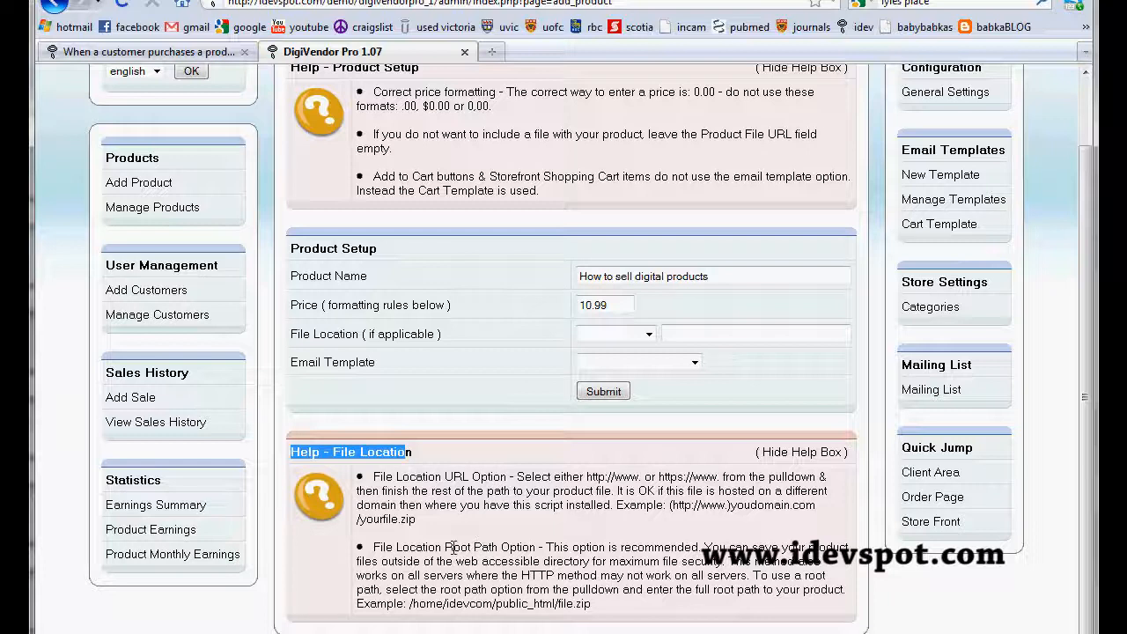
left_click(649, 334)
left_click(634, 390)
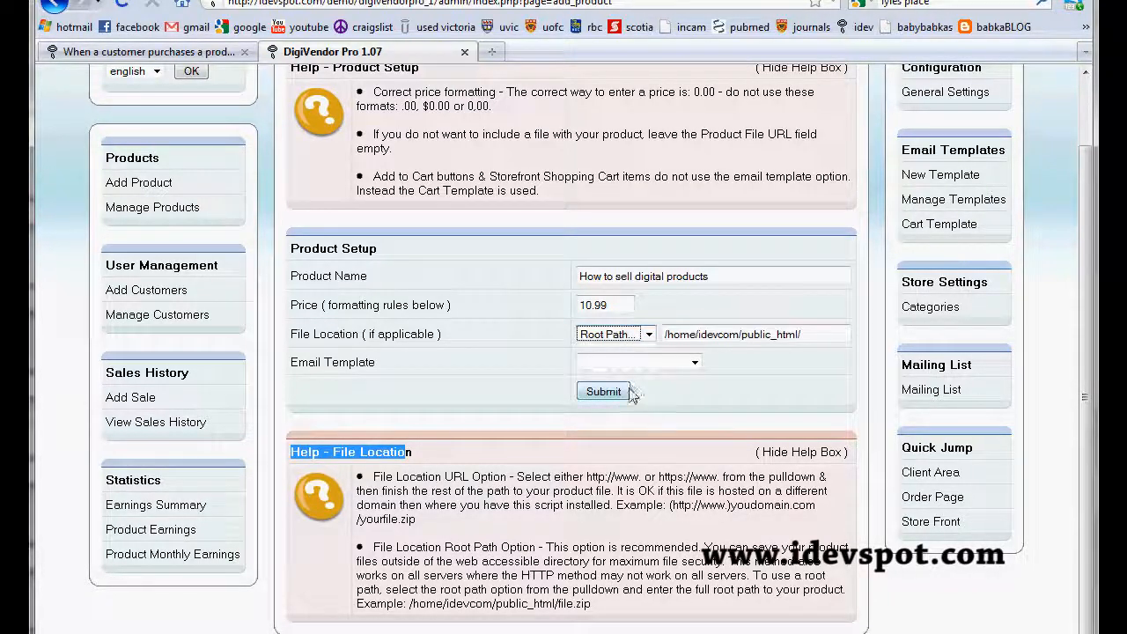
Step: Assign the DigiVendorPro Demo email template to the product and submit the product form
left_click(695, 363)
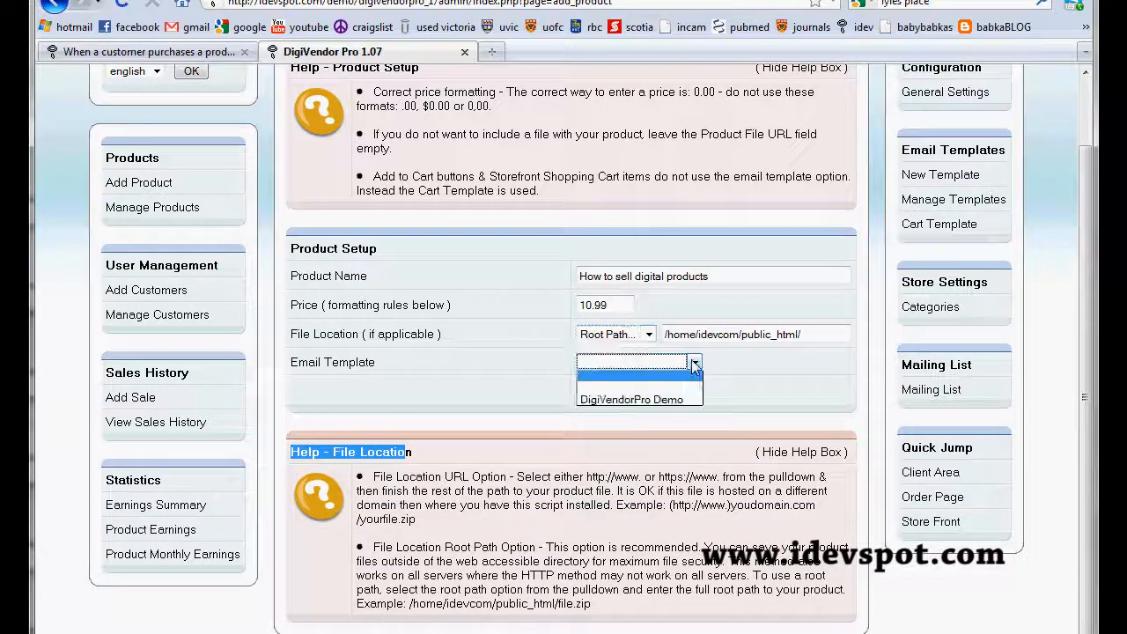
left_click(662, 402)
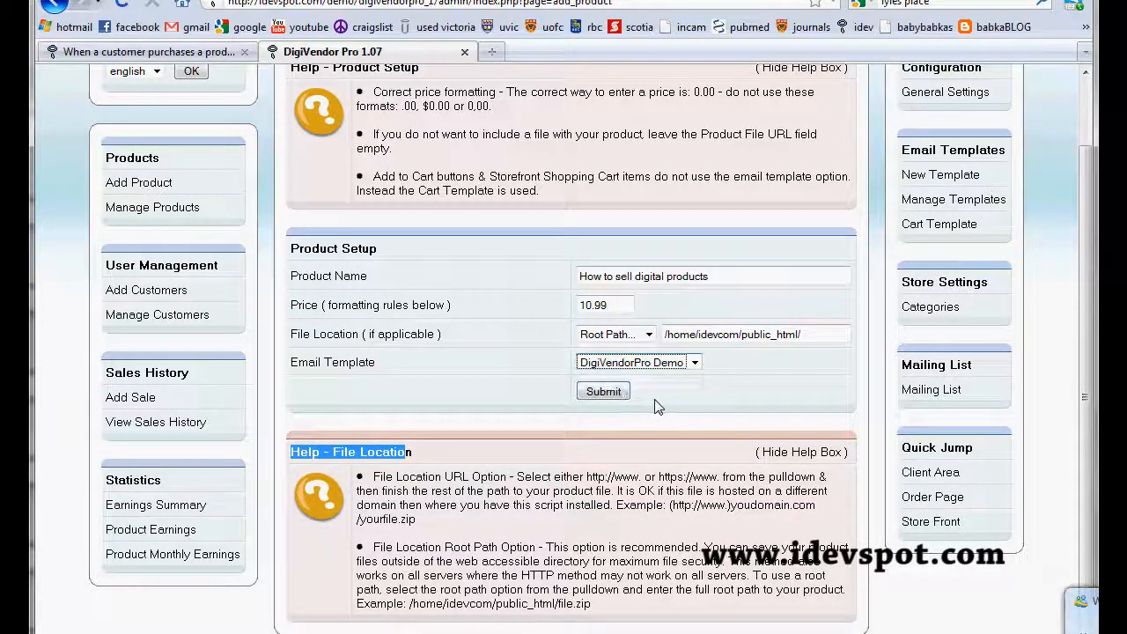
left_click(607, 395)
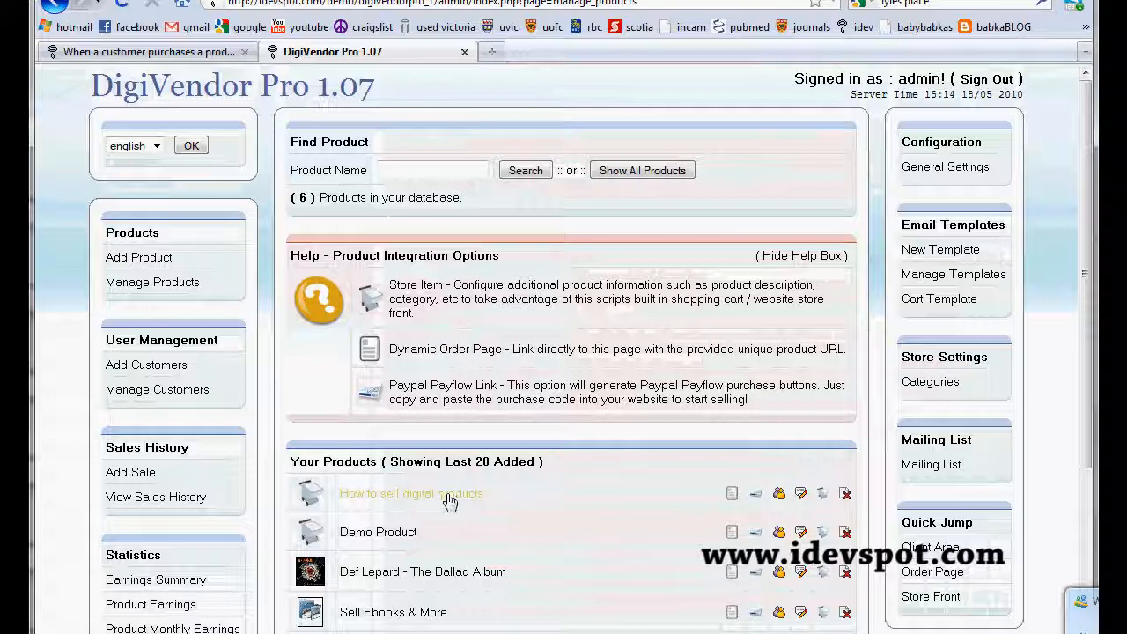
Step: Open the store item setup for How to sell digital products, look through its store and home page options, and submit the form
scroll(494, 263, "down", 3)
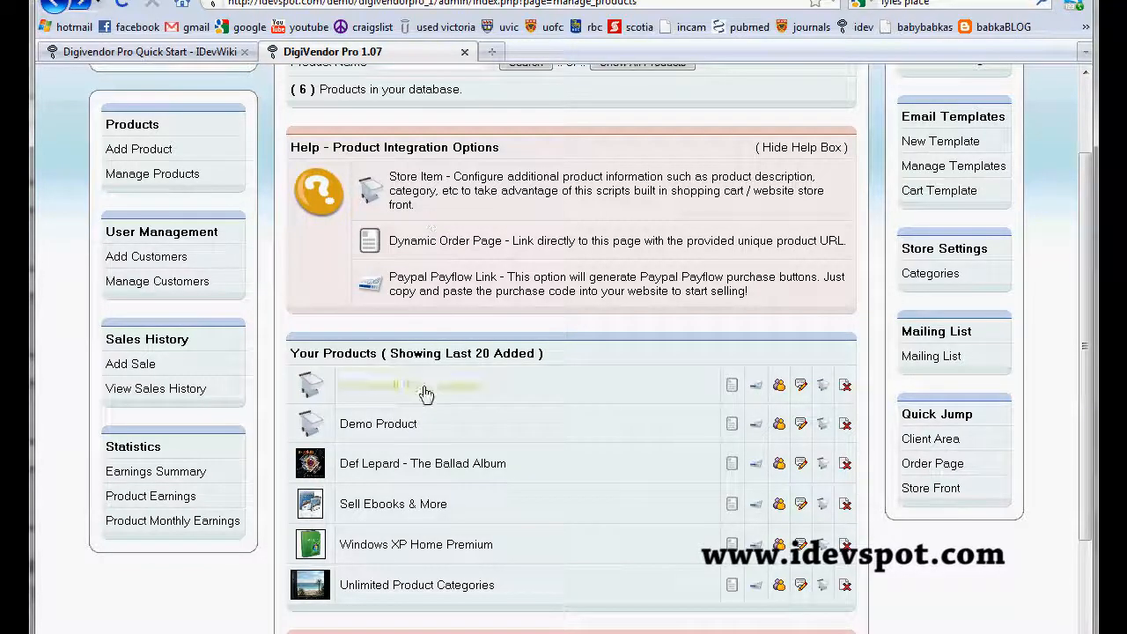
left_click(823, 389)
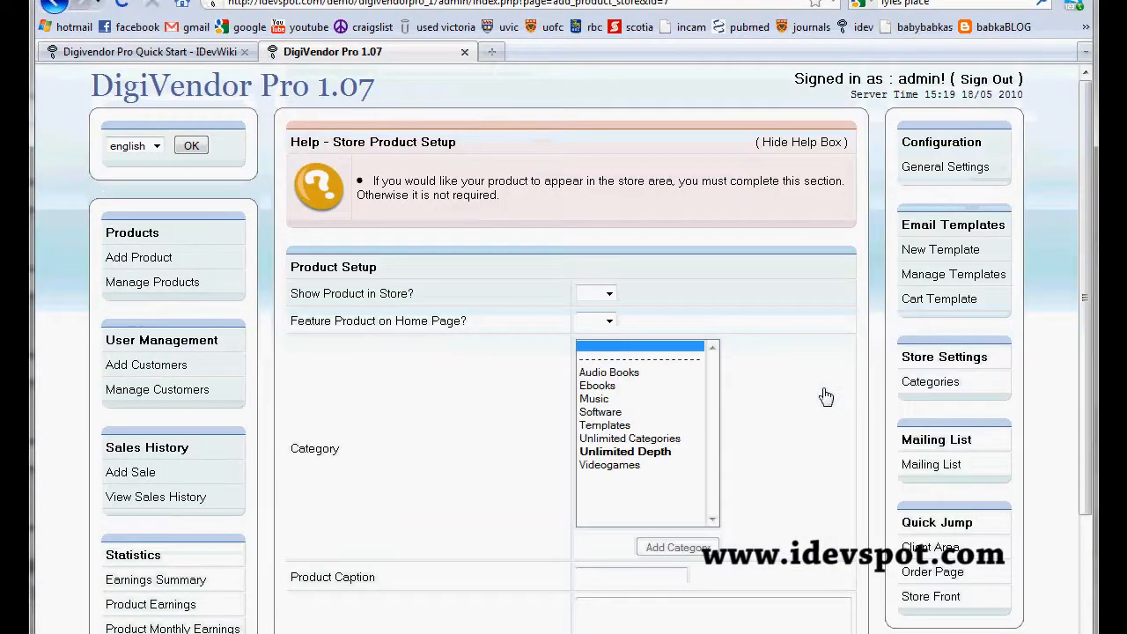
left_click(611, 299)
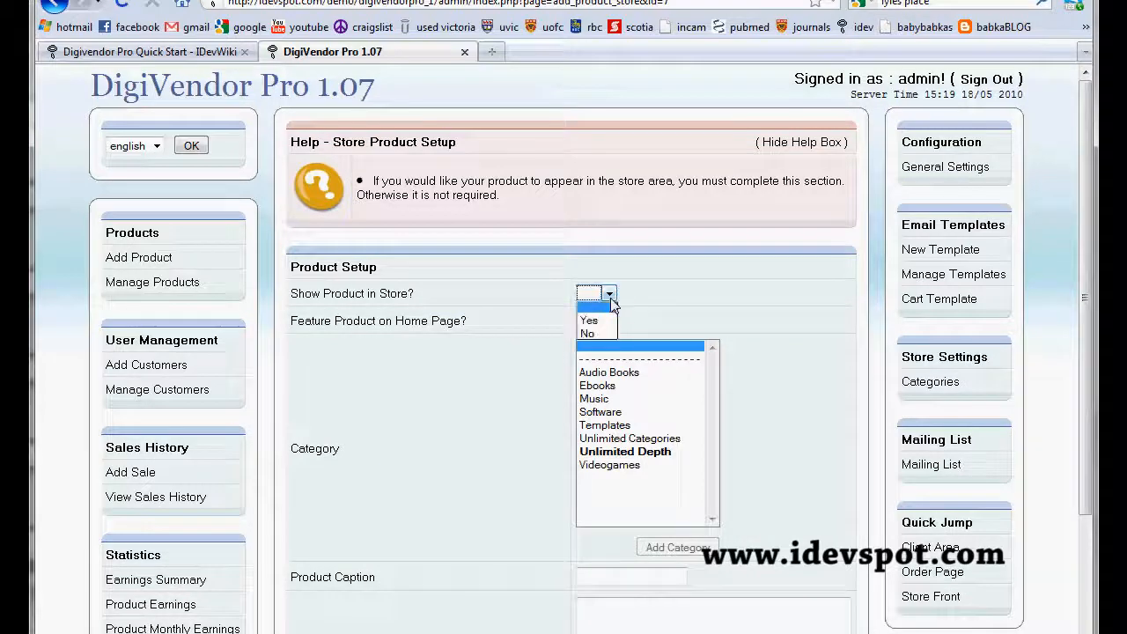
left_click(641, 311)
left_click(609, 322)
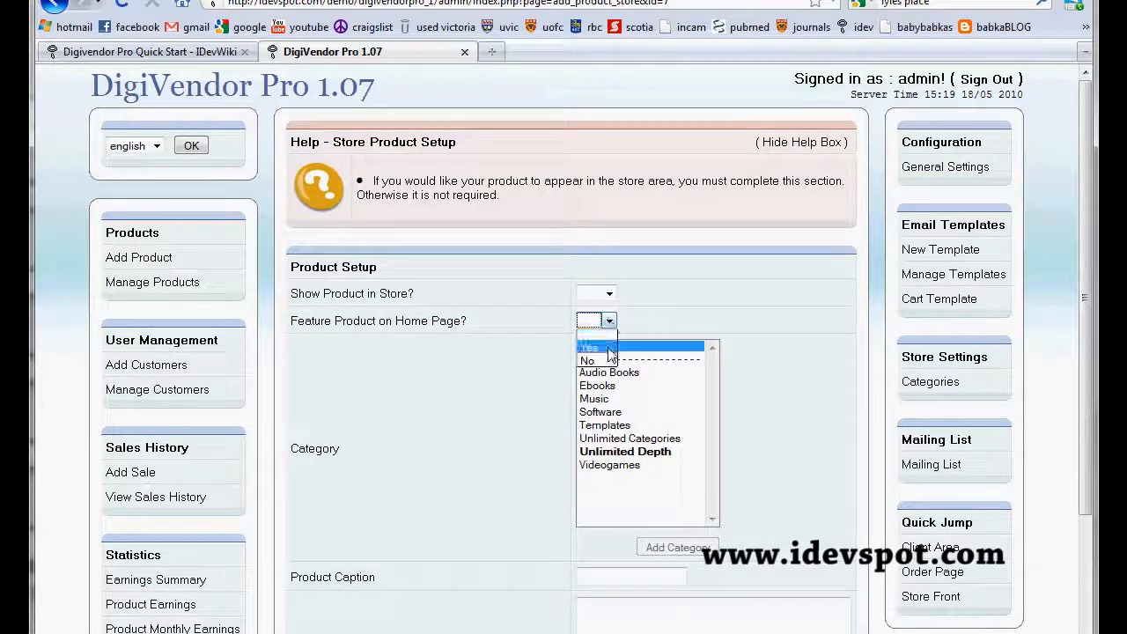
left_click(649, 322)
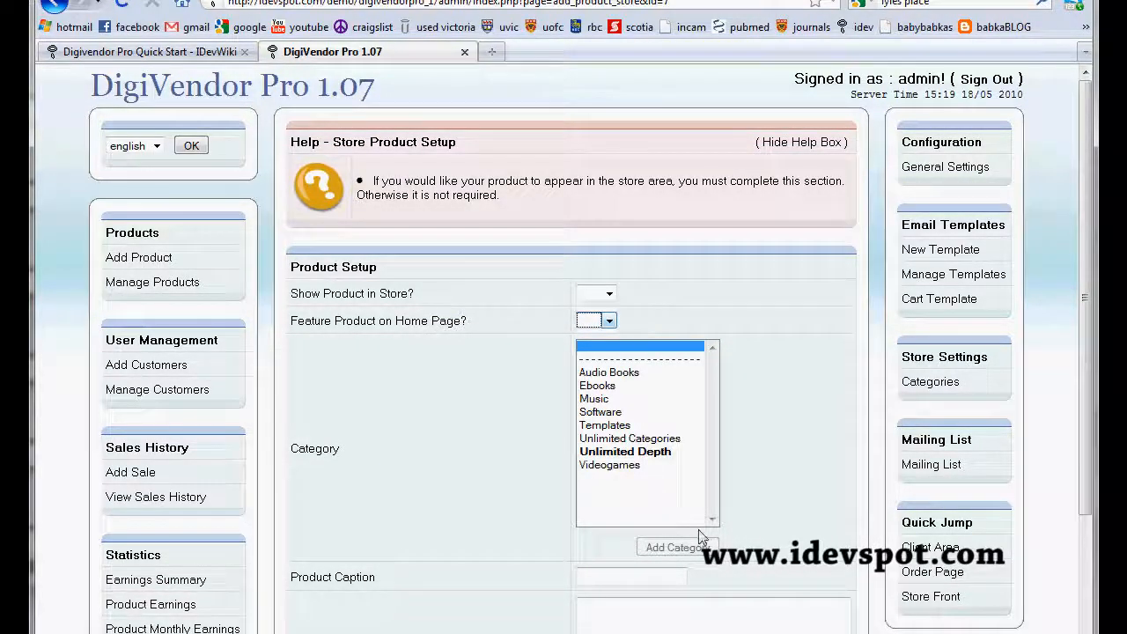
mouse_move(1085, 261)
left_mouse_down()
mouse_move(1101, 372)
mouse_move(1080, 379)
mouse_move(1079, 393)
left_mouse_up()
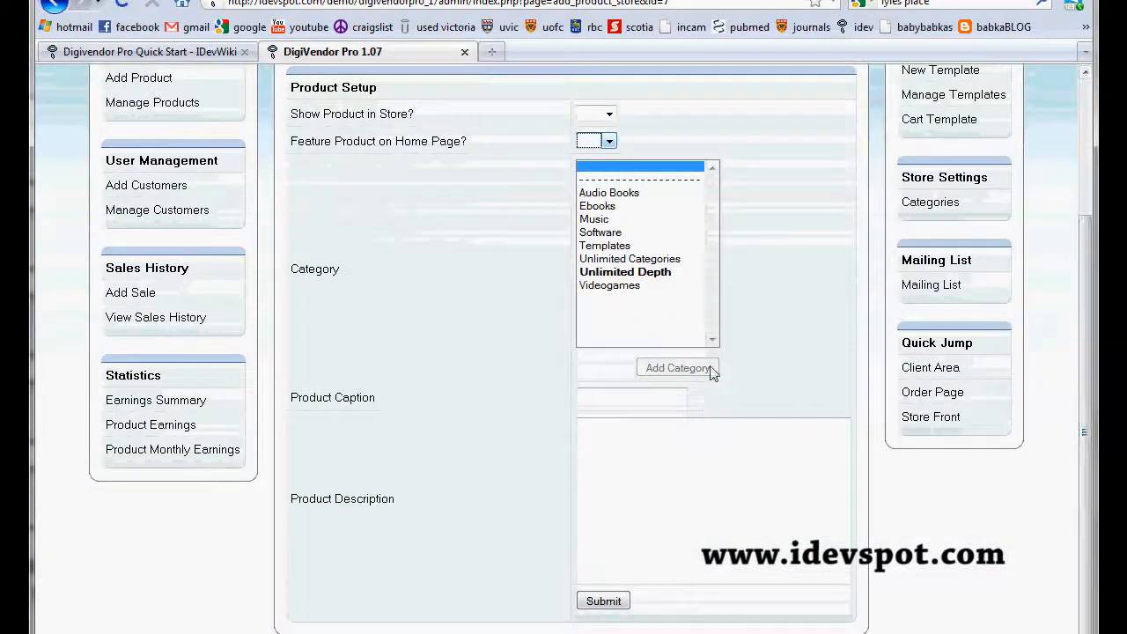
left_click(605, 601)
Step: Open the Dynamic Order Page URL for How to sell digital products and highlight the link
scroll(604, 600, "down", 2)
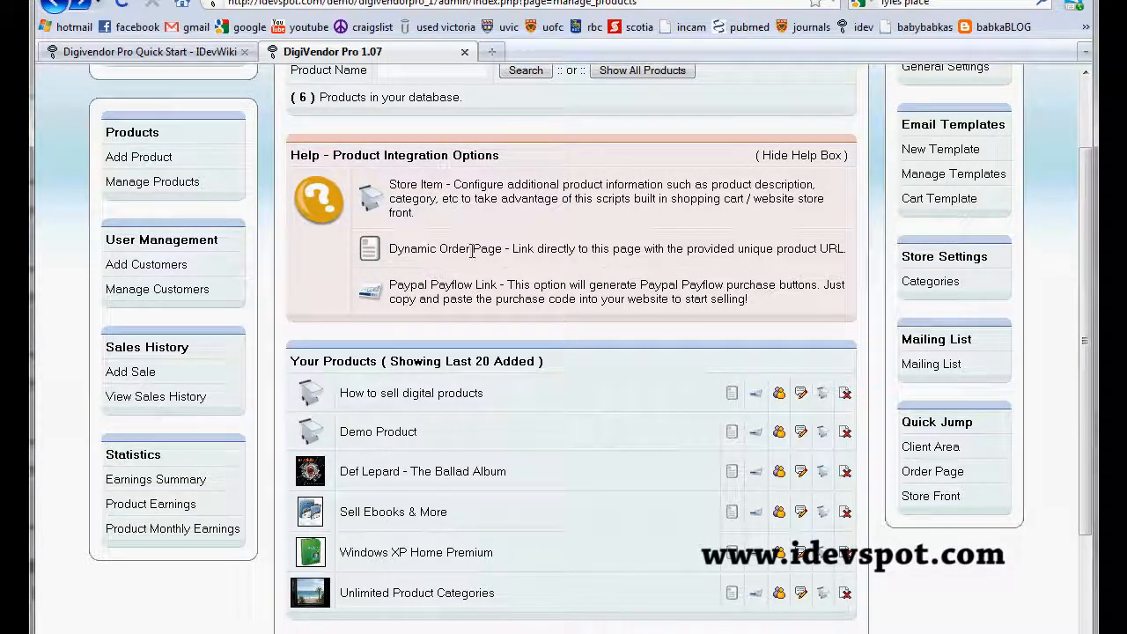
left_click(732, 395)
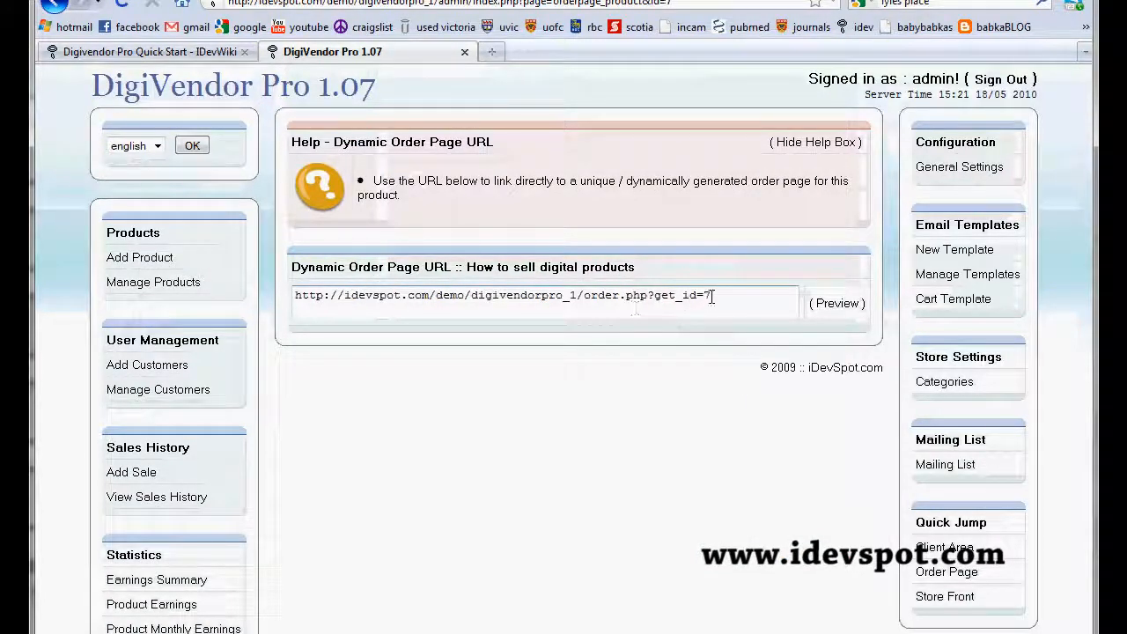
left_click_drag(711, 295, 282, 290)
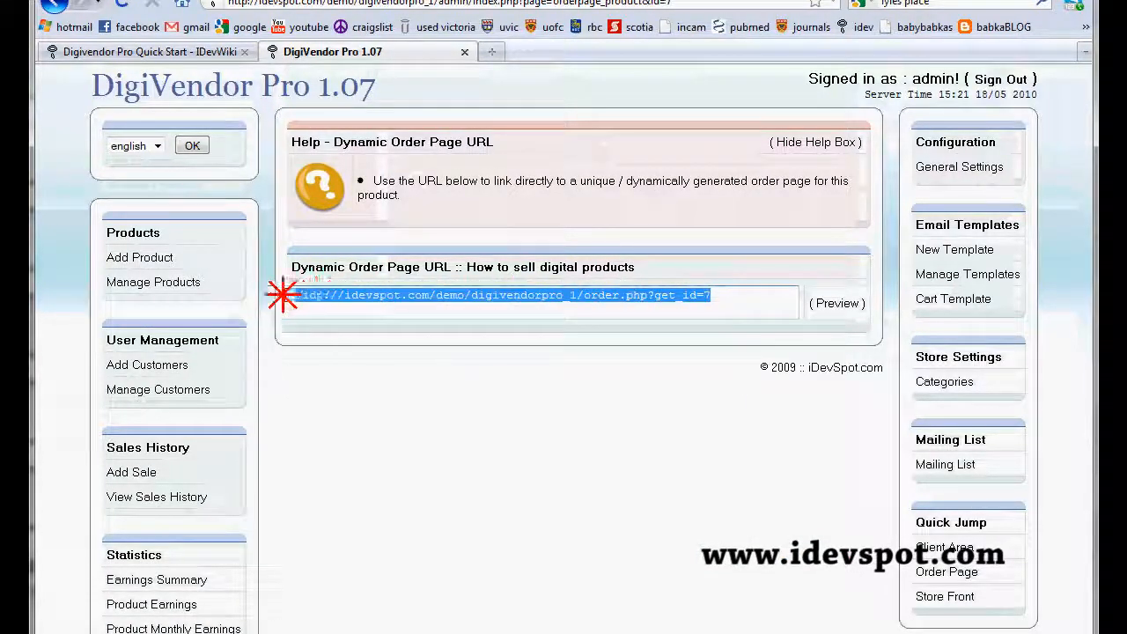
left_click(565, 306)
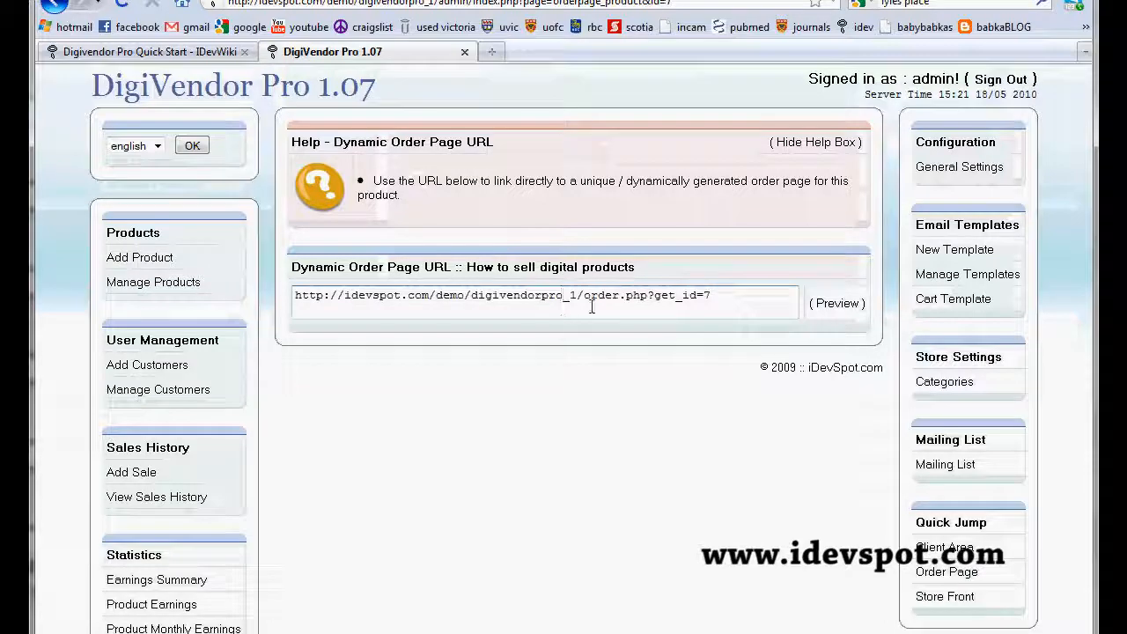
Step: Preview the product's dynamic order page, close the preview, and return to the product list
left_click(844, 308)
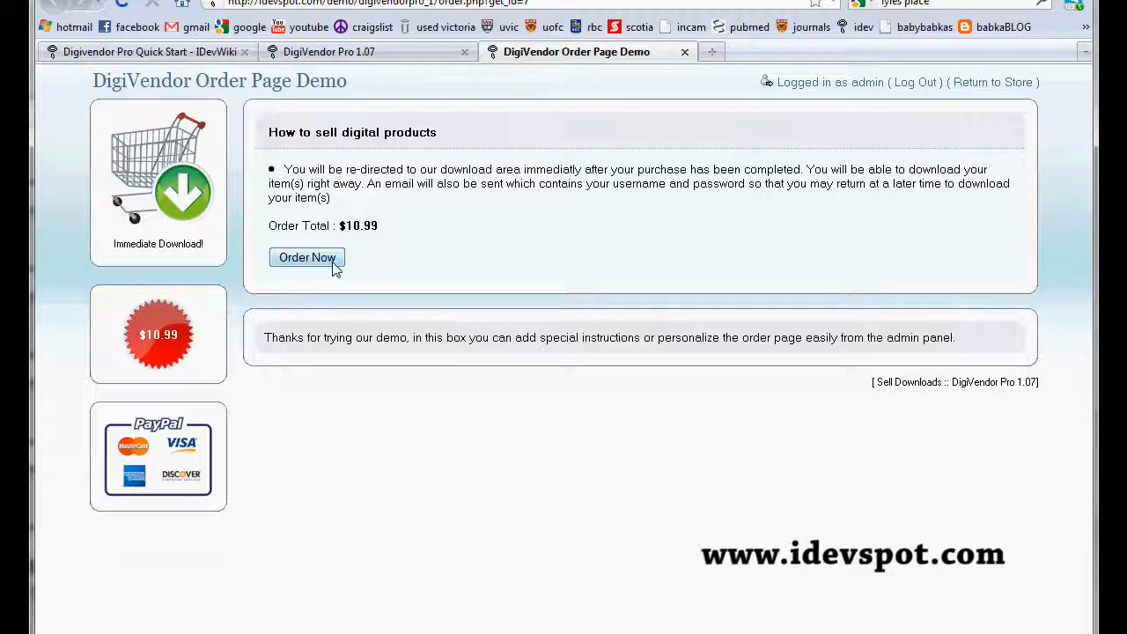
left_click(685, 52)
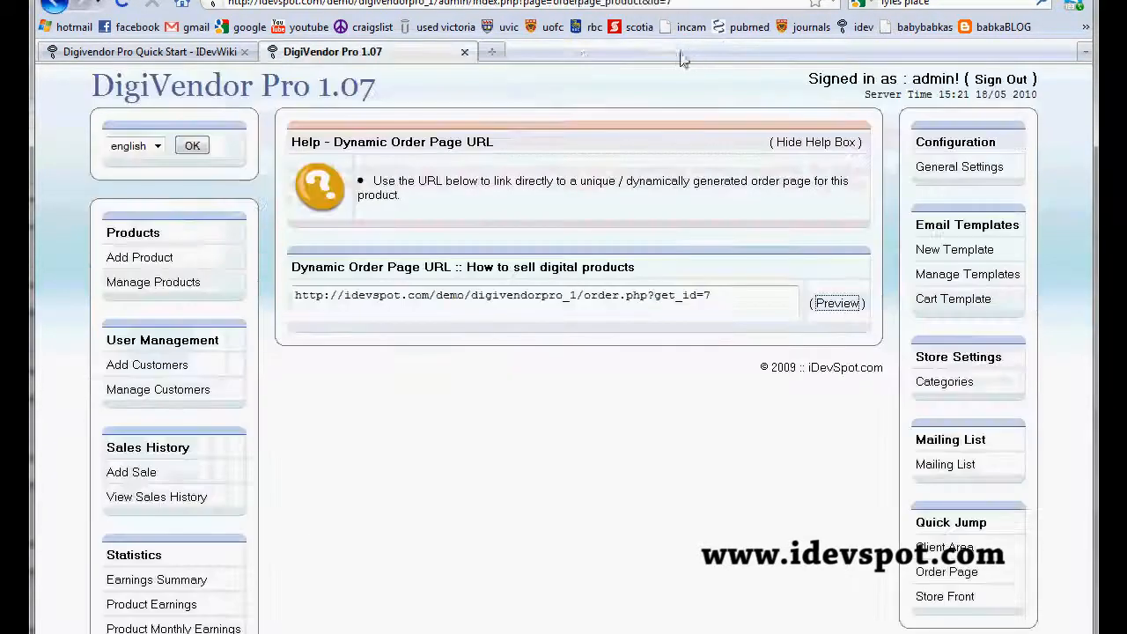
left_click(55, 7)
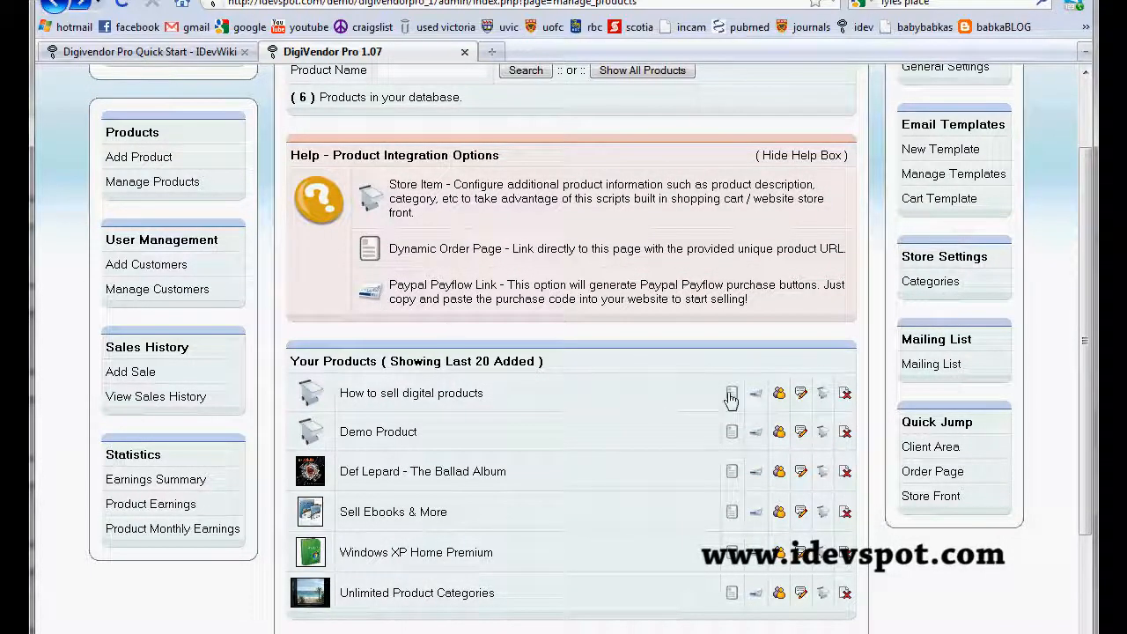
Step: Open the Paypal Payflow purchase code page for How to sell digital products and examine its button code sections
left_click(758, 395)
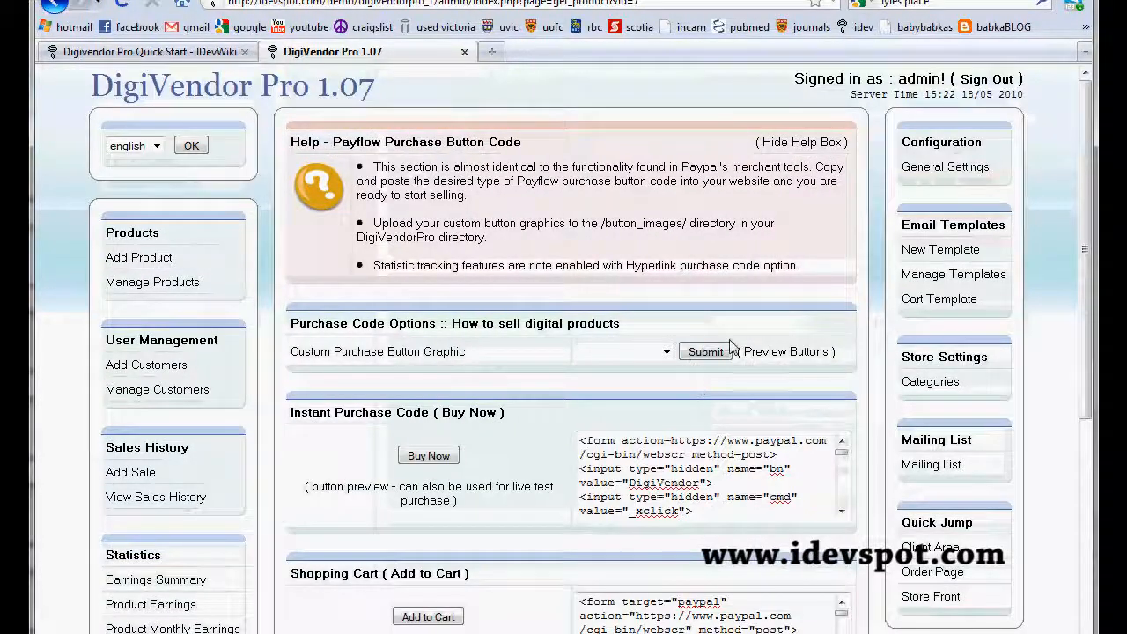
scroll(678, 328, "down", 4)
scroll(576, 332, "down", 4)
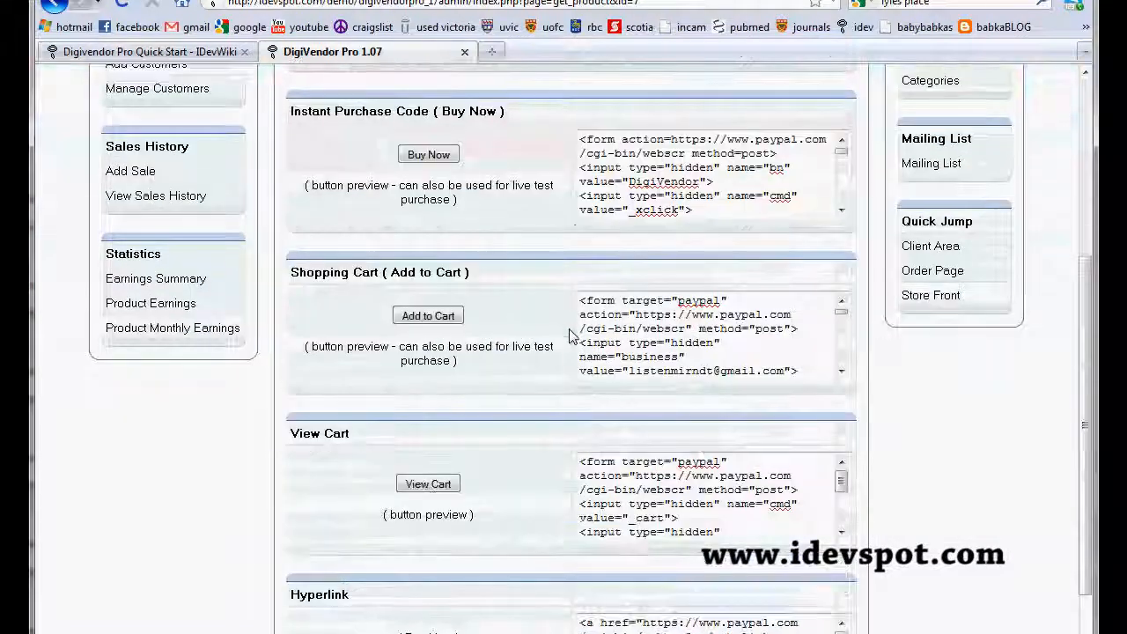
scroll(709, 495, "up", 8)
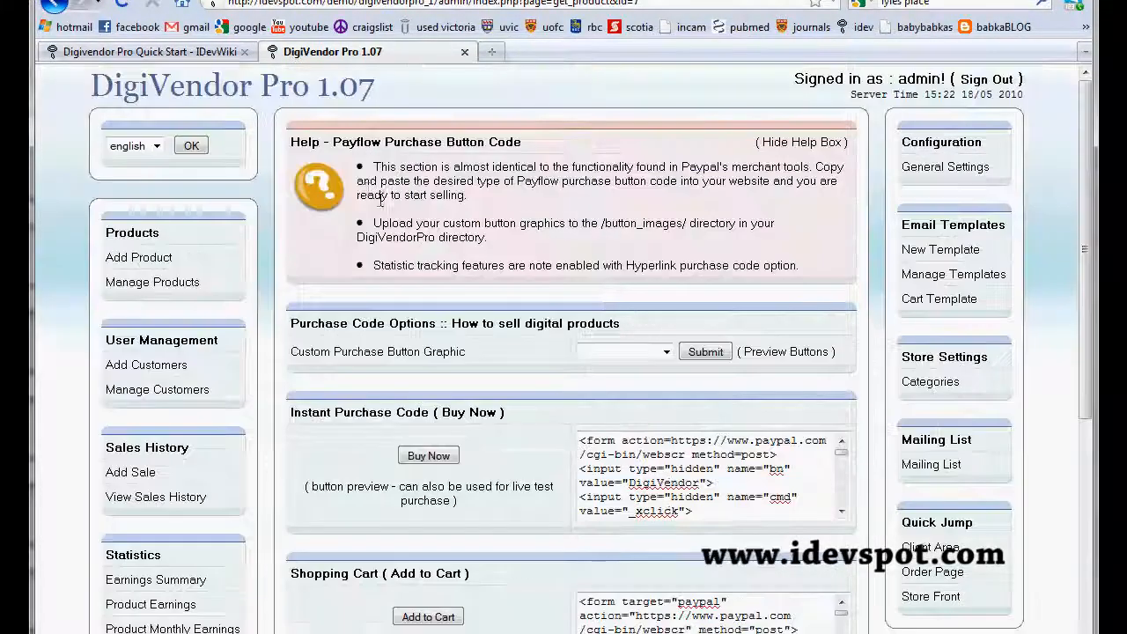
Step: Consult the Product Integration Options article from the Digivendor Pro Quick Start wiki and return to the DigiVendor Pro admin panel
left_click(170, 54)
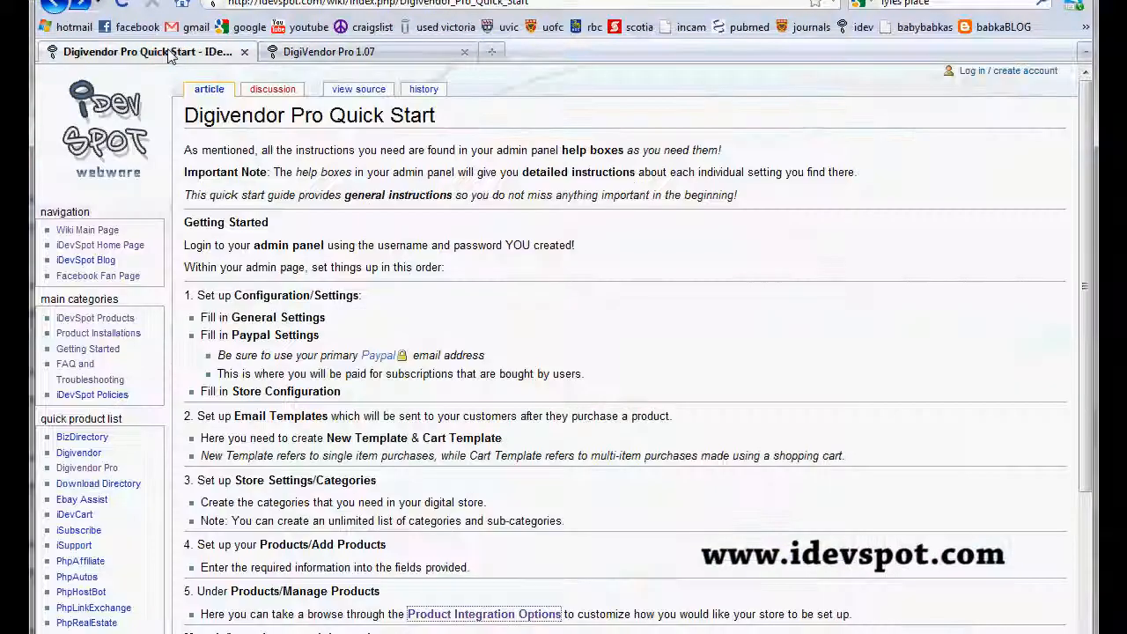
scroll(396, 590, "down", 1)
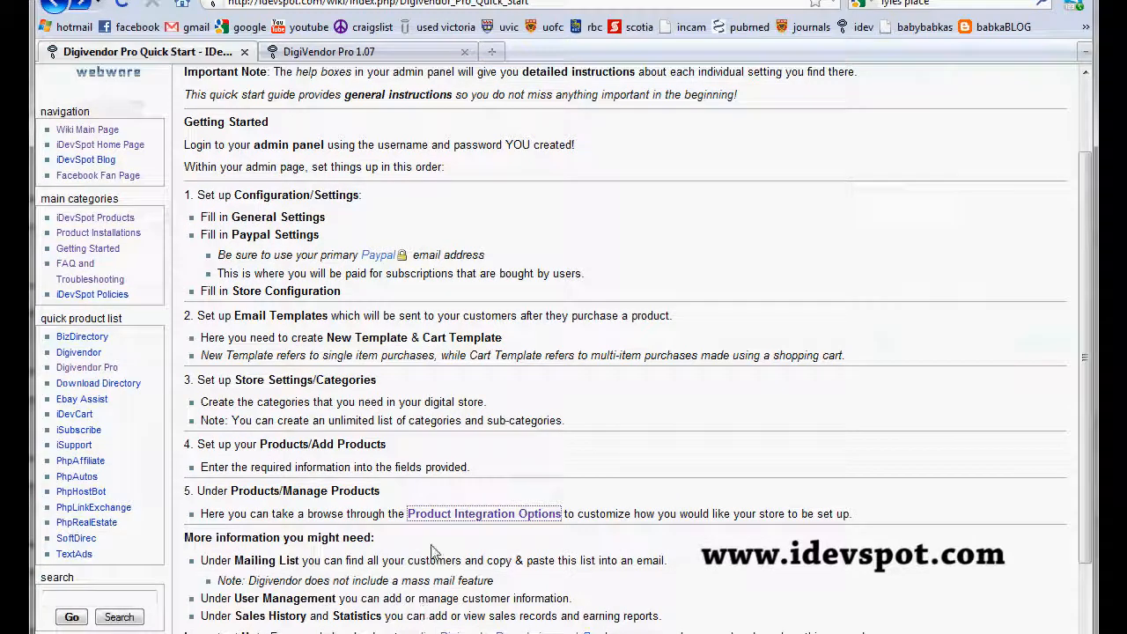
left_click(461, 515)
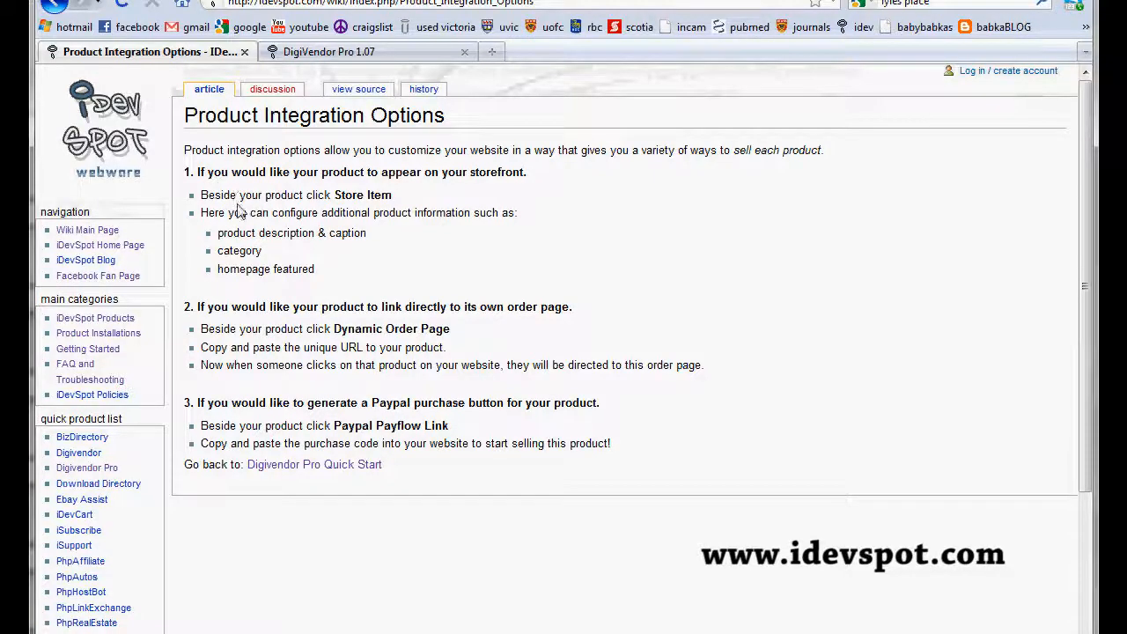
left_click(360, 56)
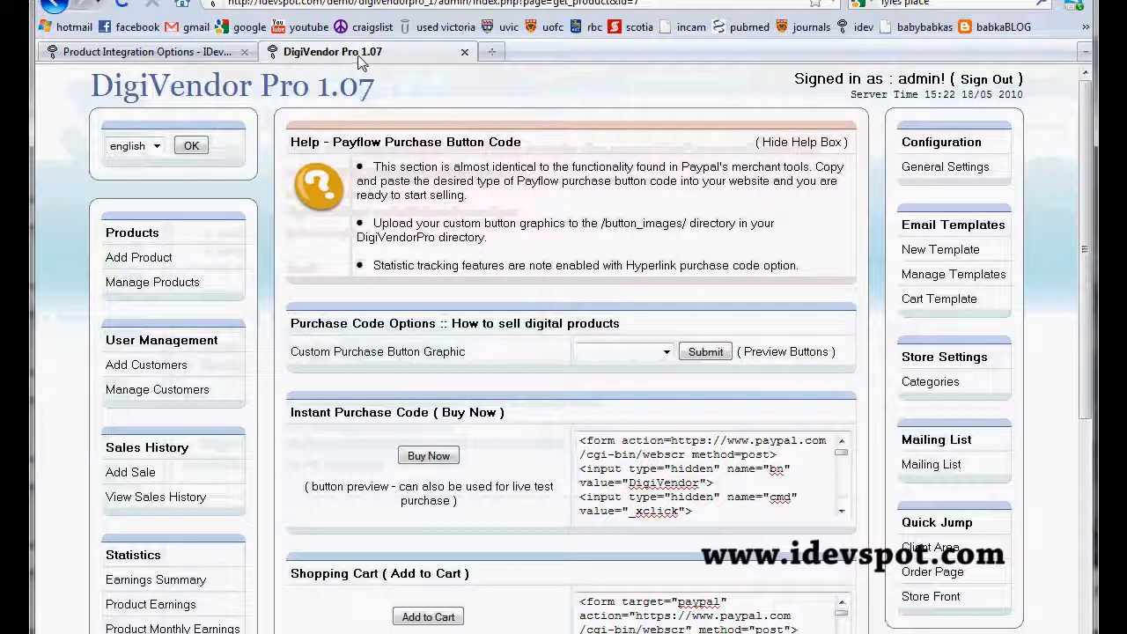